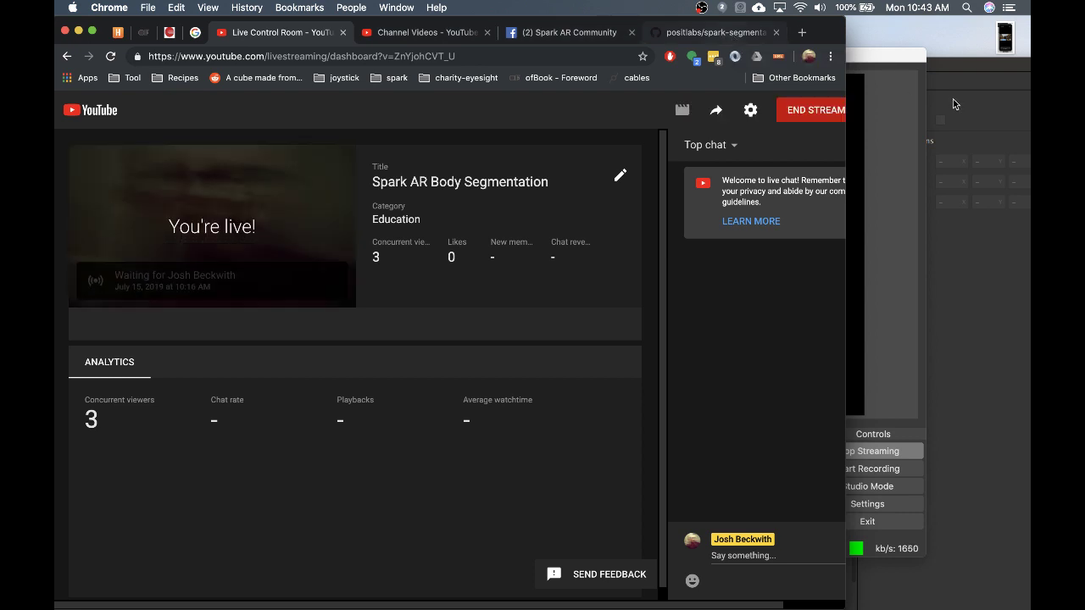
Widen the browser on the spark-segmentation GitHub page, select its full URL, then go to Spark AR Community
left_click(733, 34)
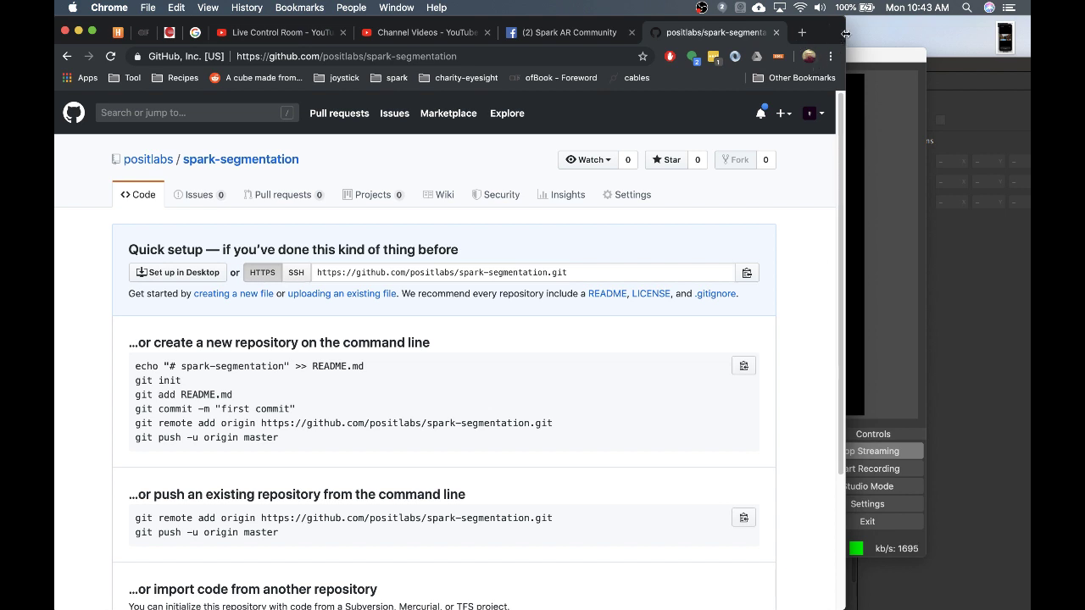
left_click_drag(845, 33, 935, 37)
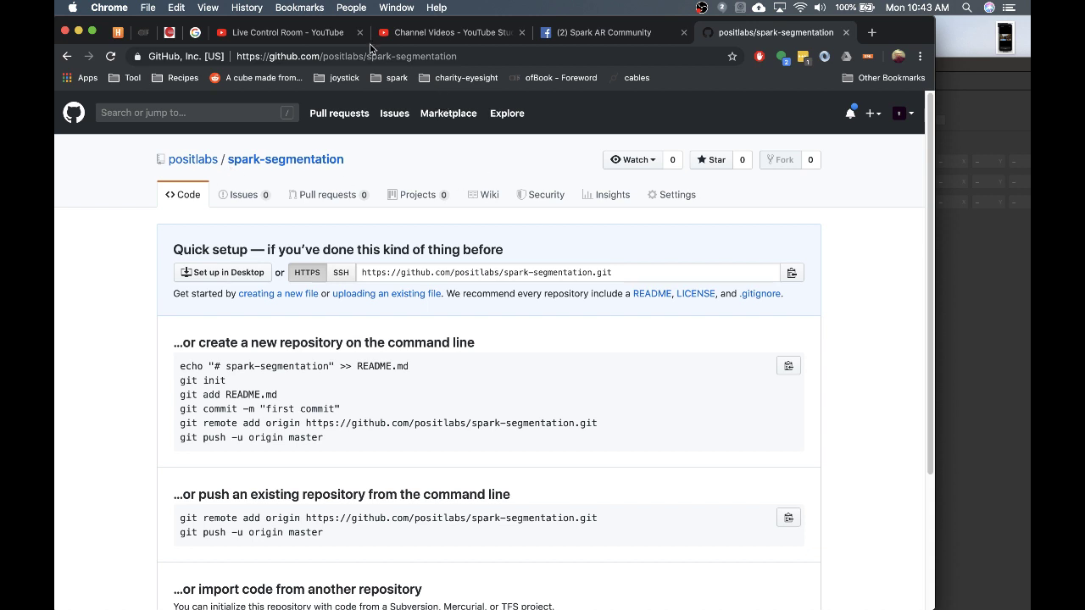
mouse_move(322, 57)
left_mouse_down()
mouse_move(507, 65)
mouse_move(320, 56)
left_mouse_up()
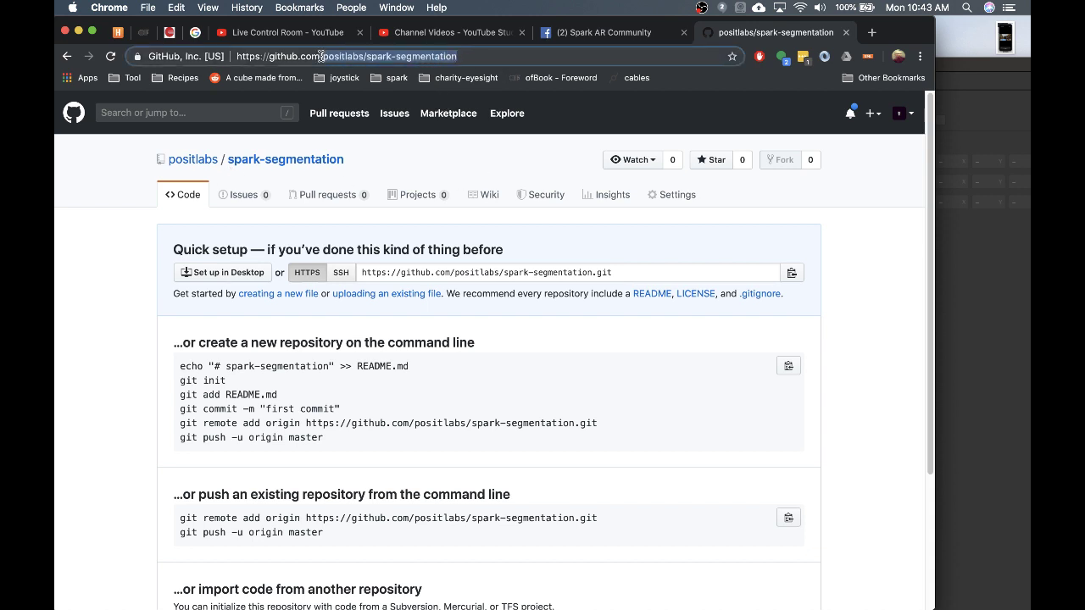
left_click(376, 167)
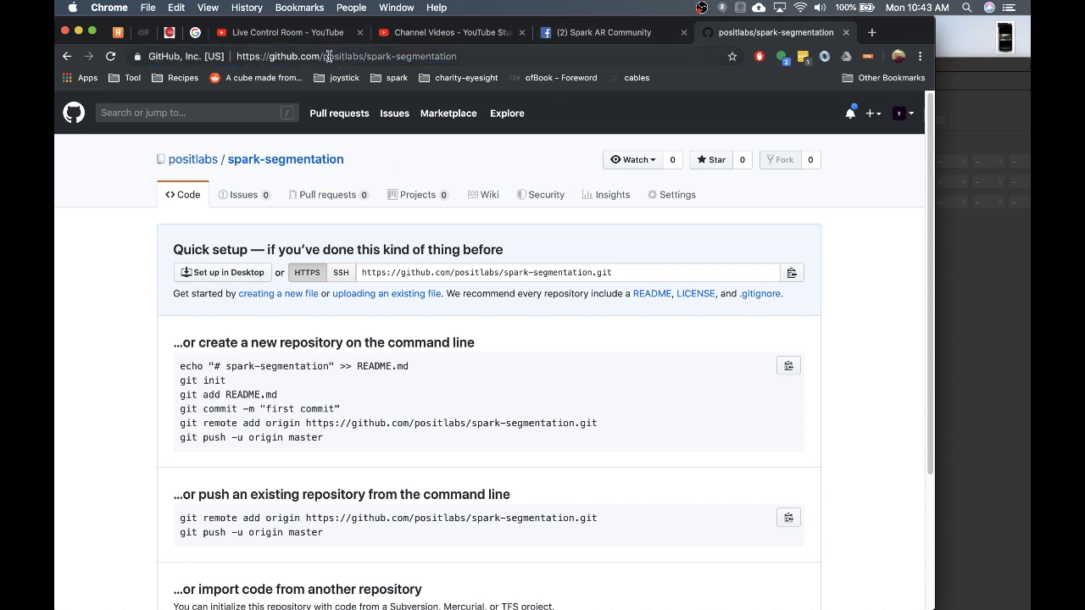
left_click_drag(323, 56, 436, 64)
key("super+a")
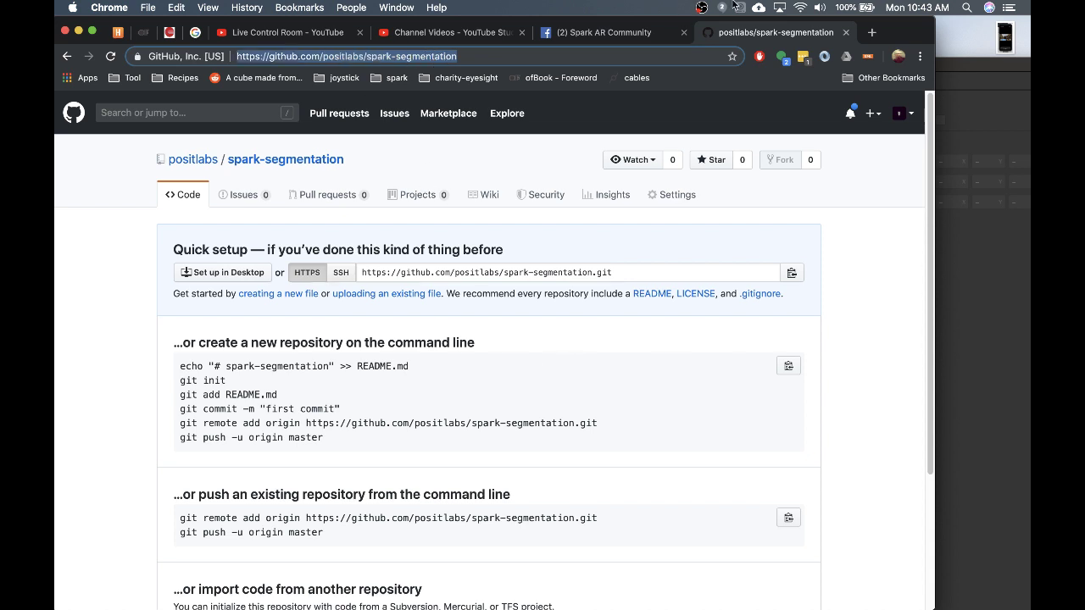
left_click(644, 32)
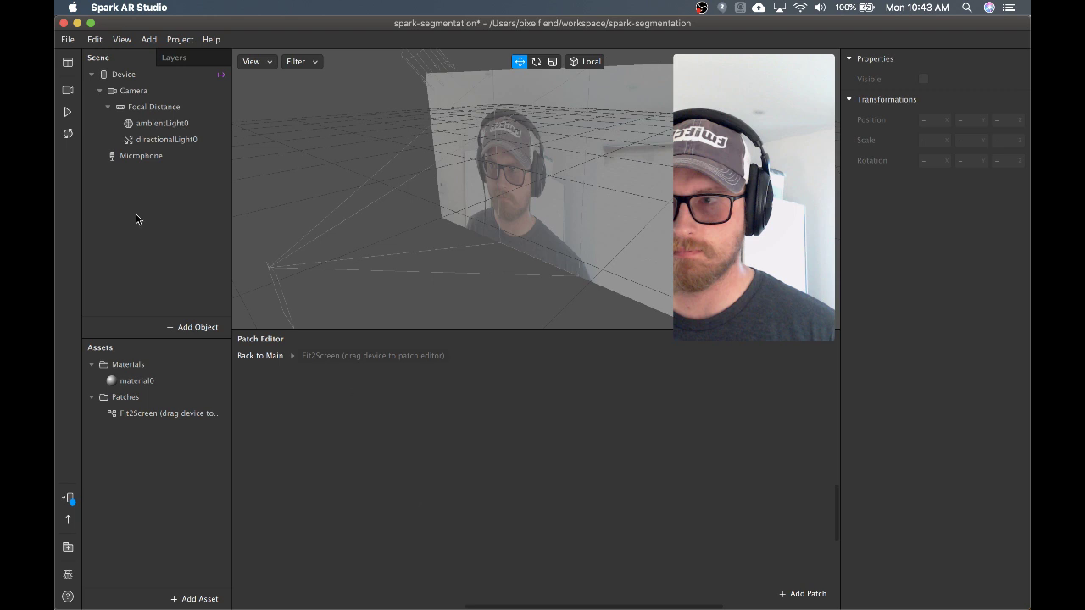
Give the Camera Texture Extraction and Segmentation, creating cameraTexture0 and segmentationMaskTexture0
left_click(129, 90)
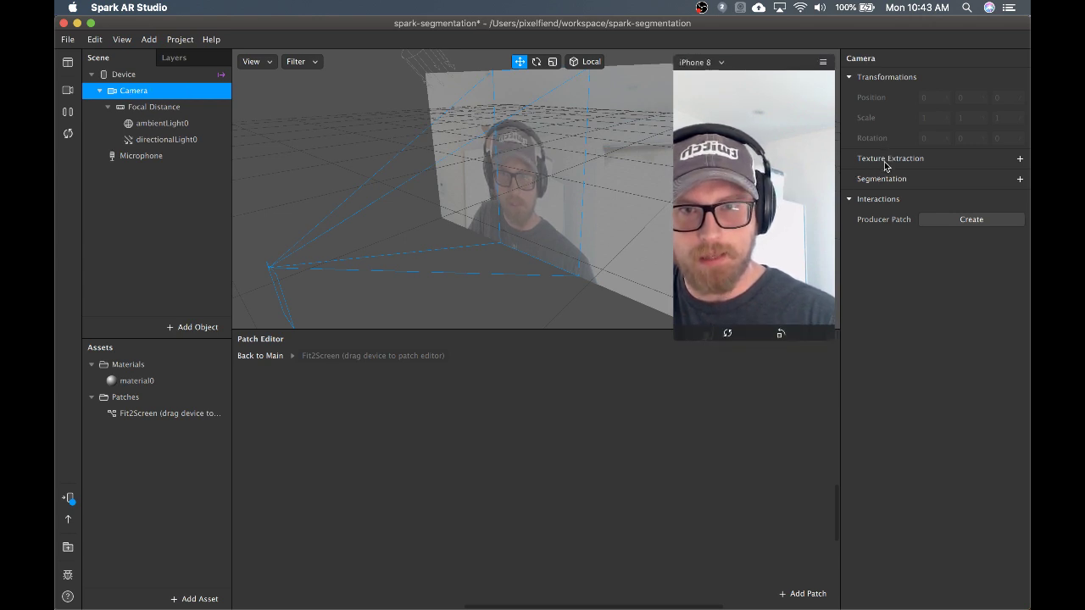
left_click(1020, 158)
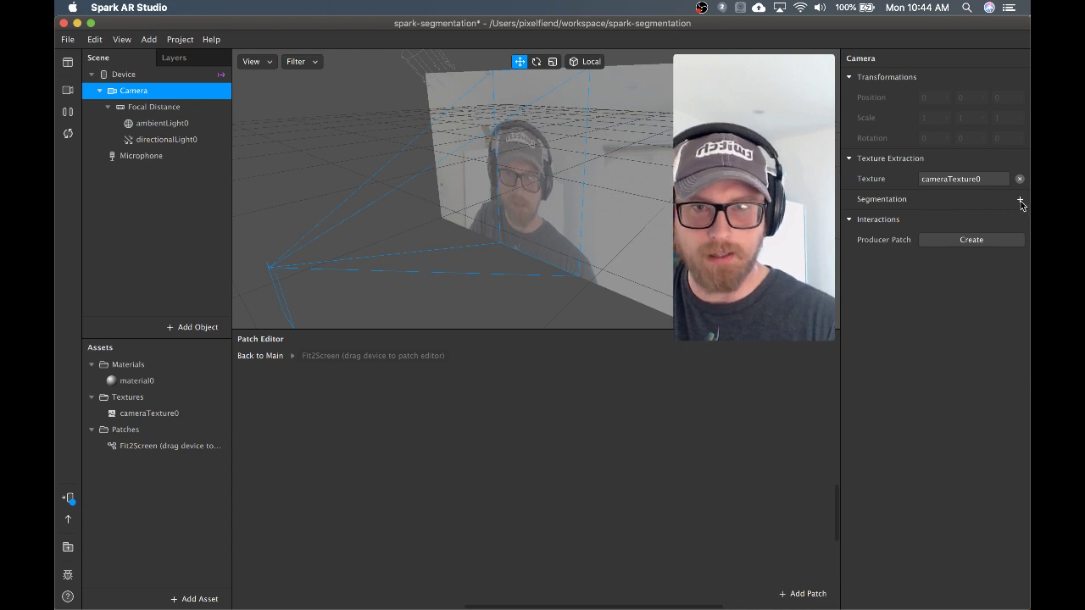
left_click(1020, 199)
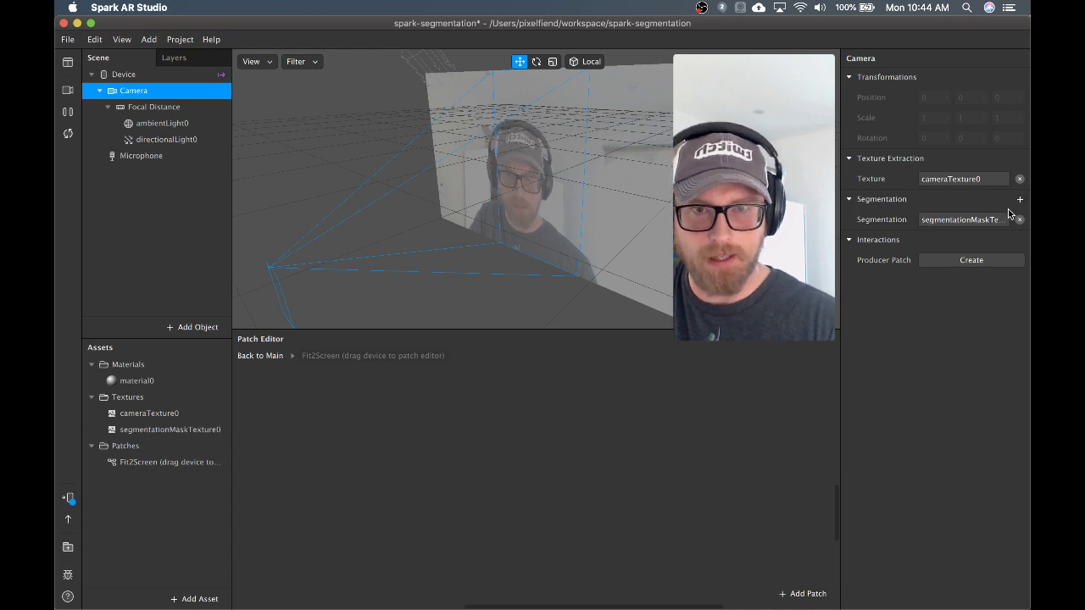
left_click(176, 413)
left_click(178, 430)
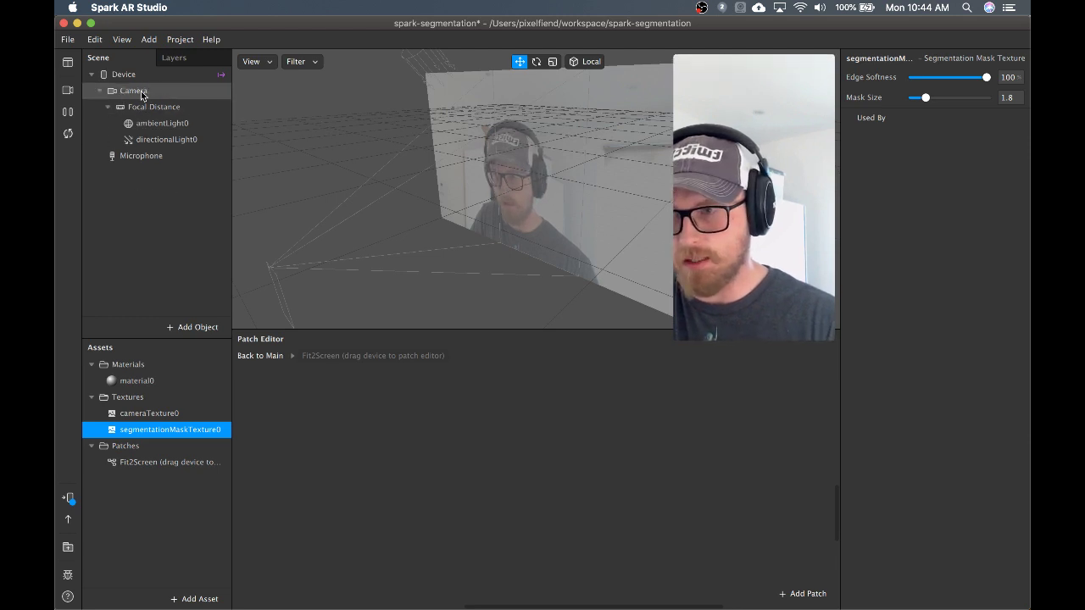
Add canvas0 under the Camera, then add plane0 inside canvas0 as a checkerboard square
right_click(217, 112)
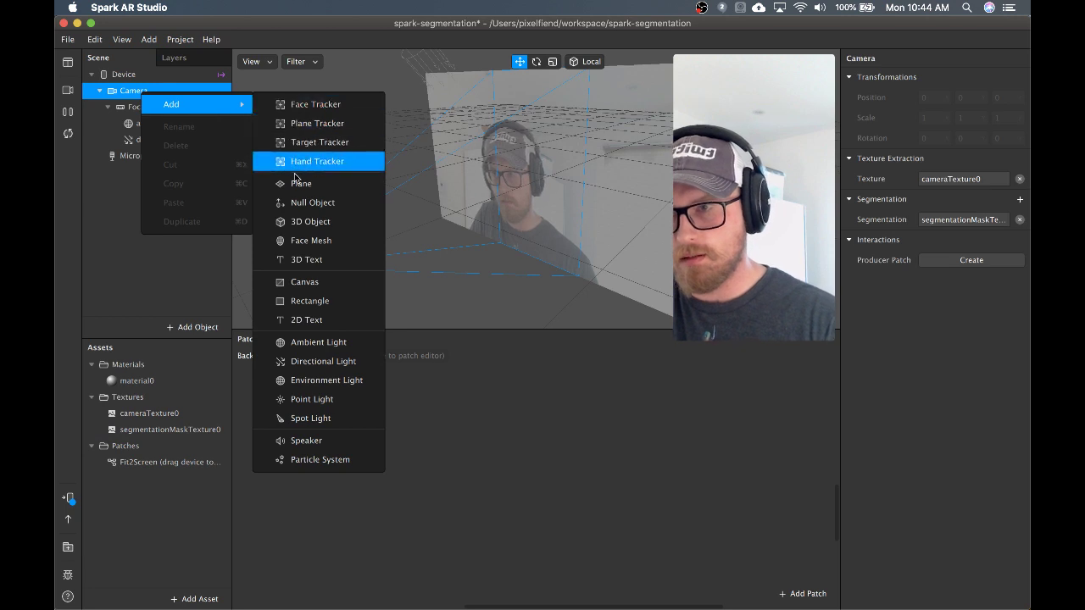
left_click(329, 285)
right_click(160, 156)
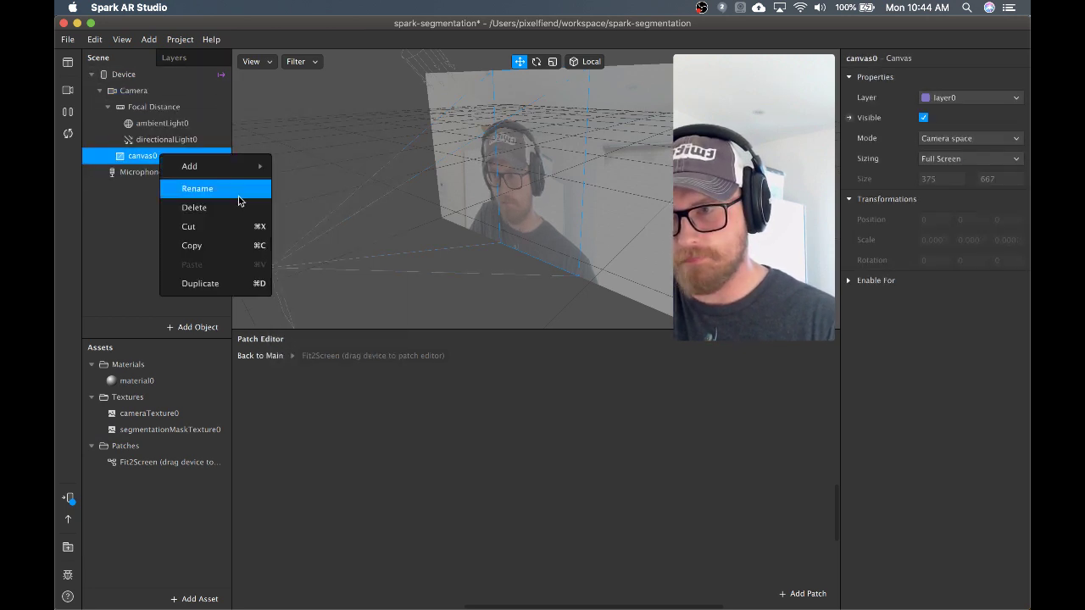
mouse_move(249, 168)
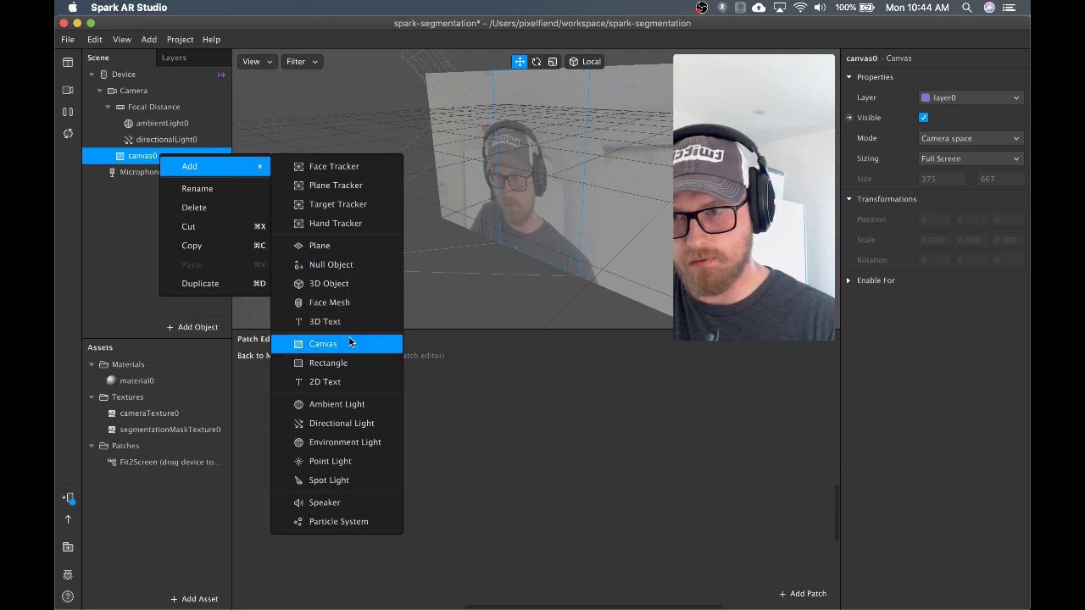
left_click(342, 245)
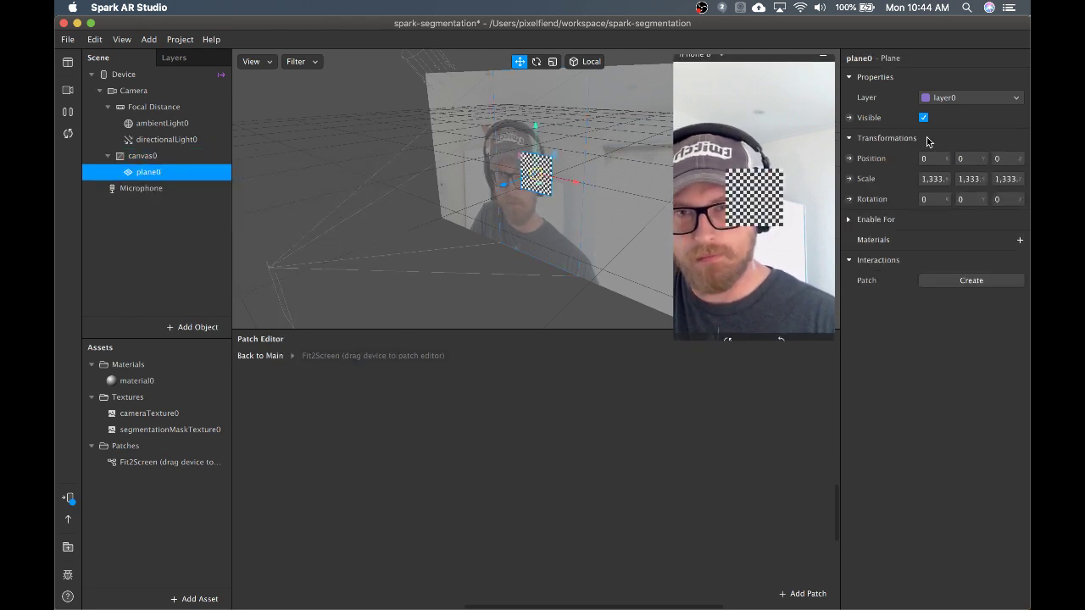
mouse_move(763, 241)
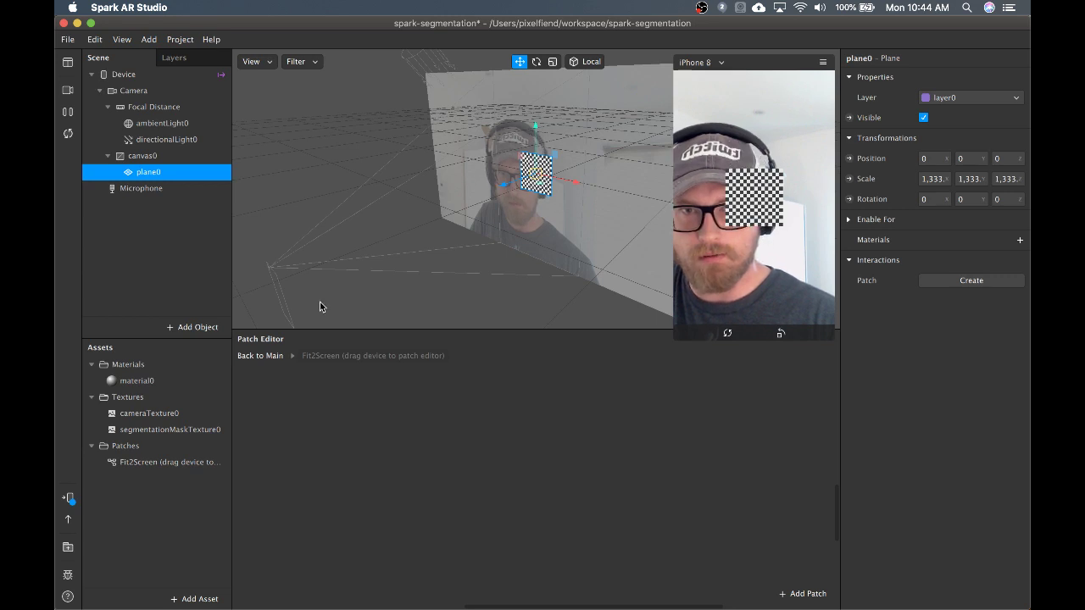
Place the Fit2Screen patch asset as a node in the Patch Editor graph
left_click(173, 463)
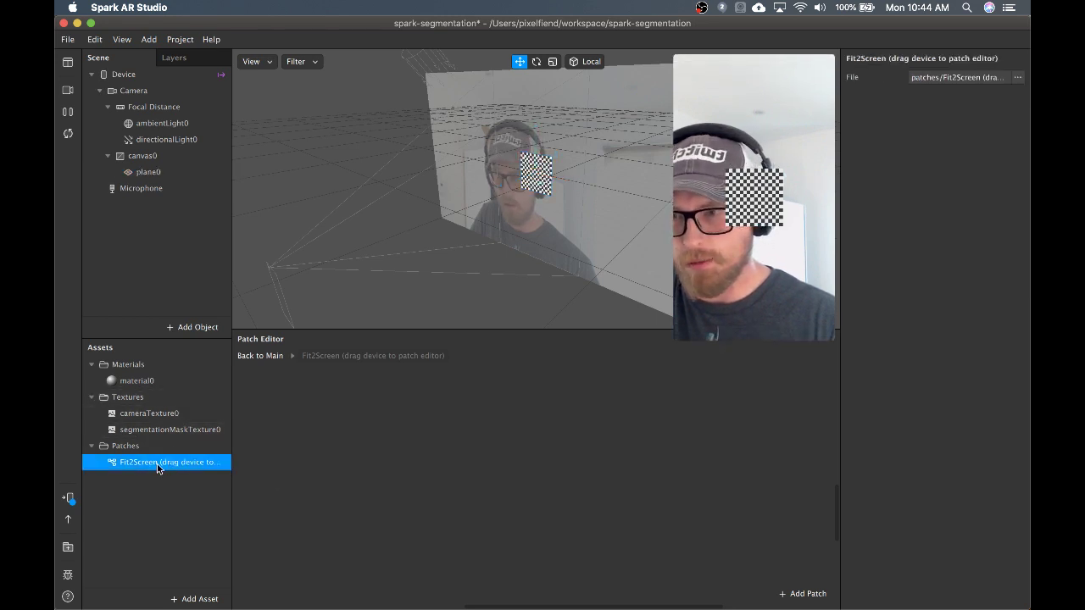
left_click_drag(177, 467, 392, 454)
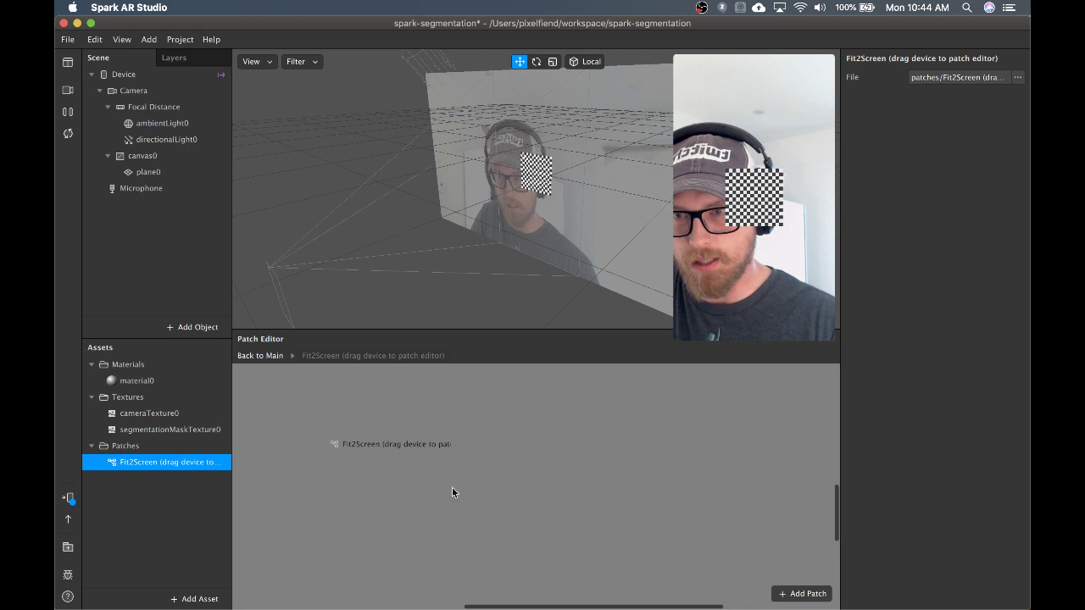
left_click_drag(452, 493, 367, 467)
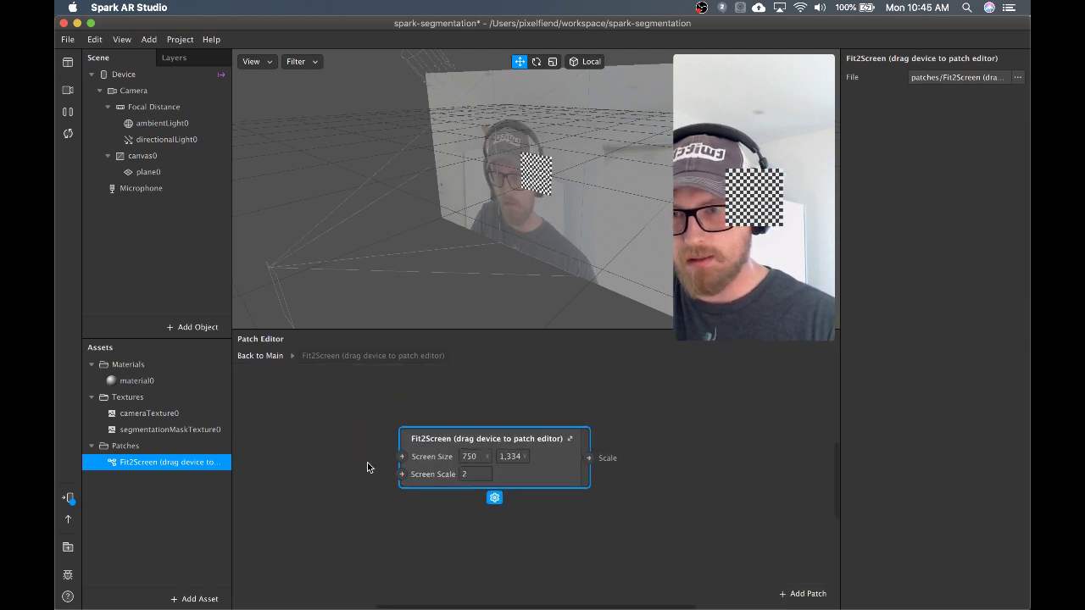
left_click(367, 467)
left_click(479, 437)
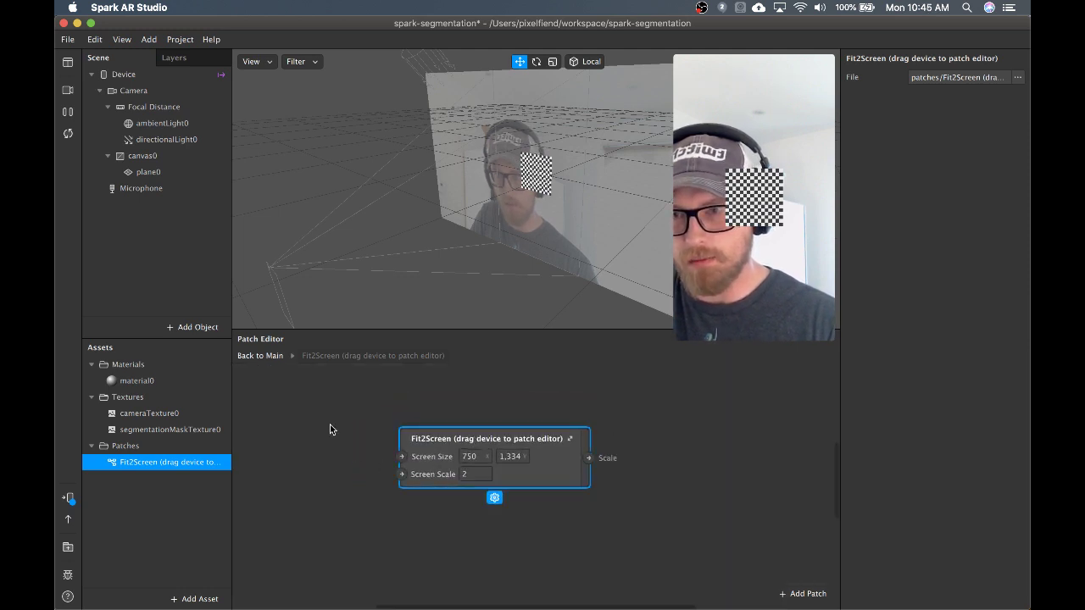
Try dragging the Device object into the patch graph, shifting the Fit2Screen node right
left_click(124, 75)
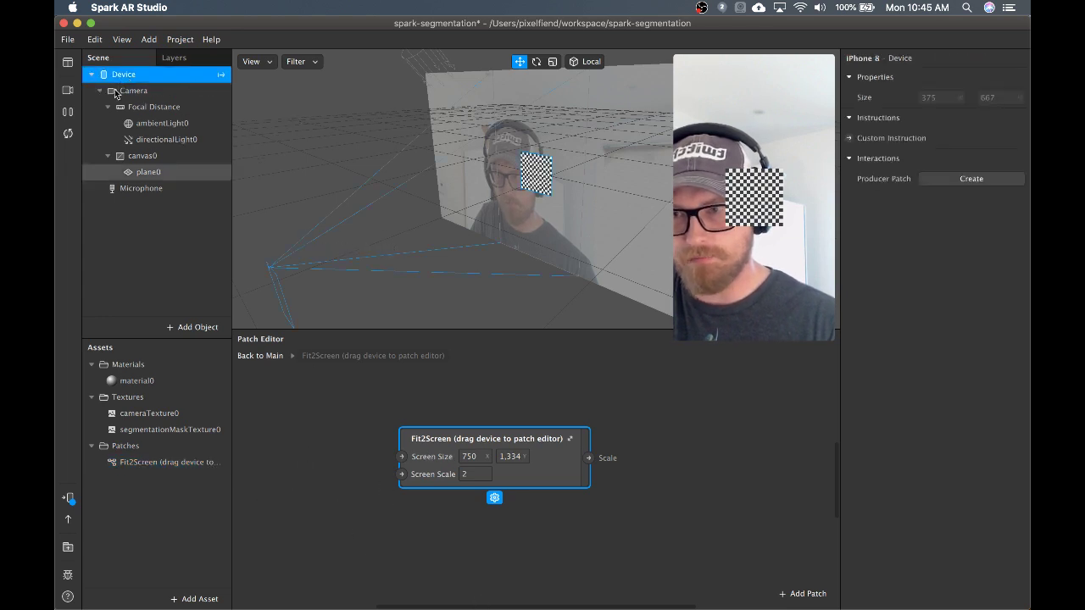
left_click_drag(119, 75, 320, 486)
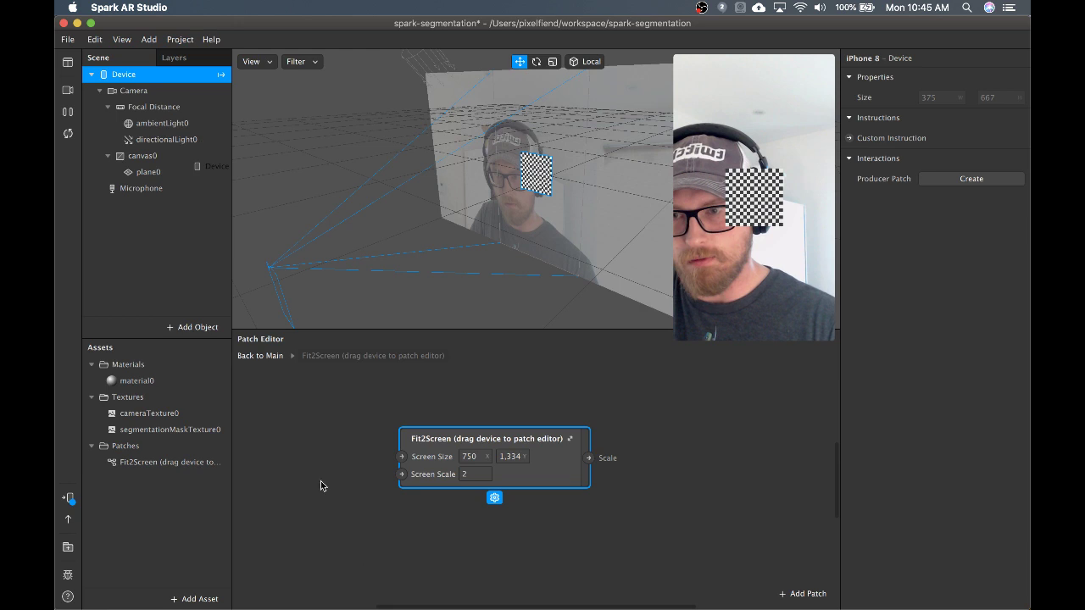
left_click_drag(118, 77, 402, 476)
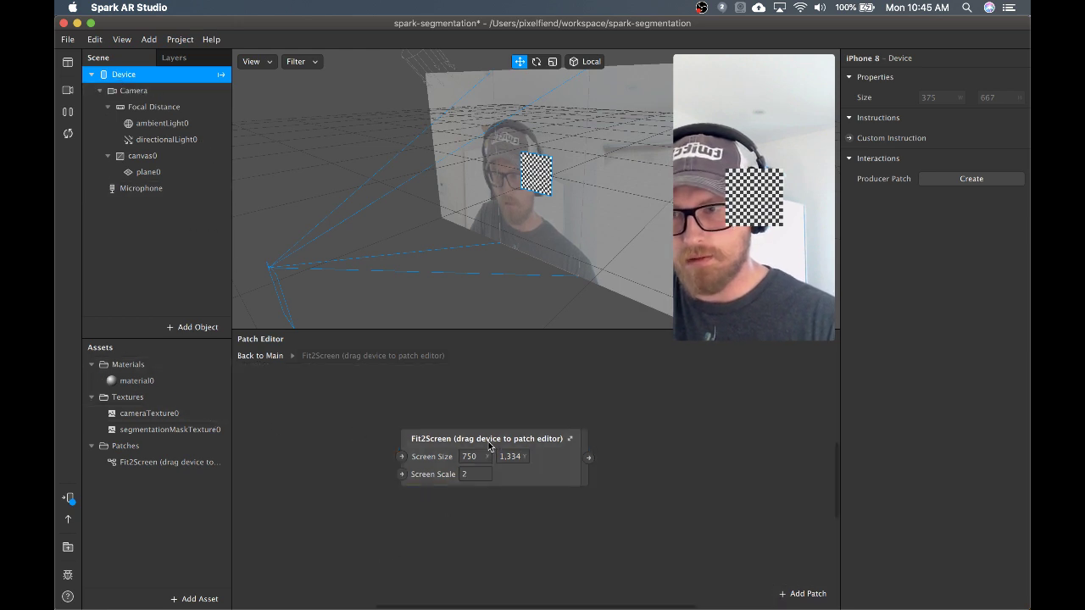
left_click_drag(489, 447, 571, 449)
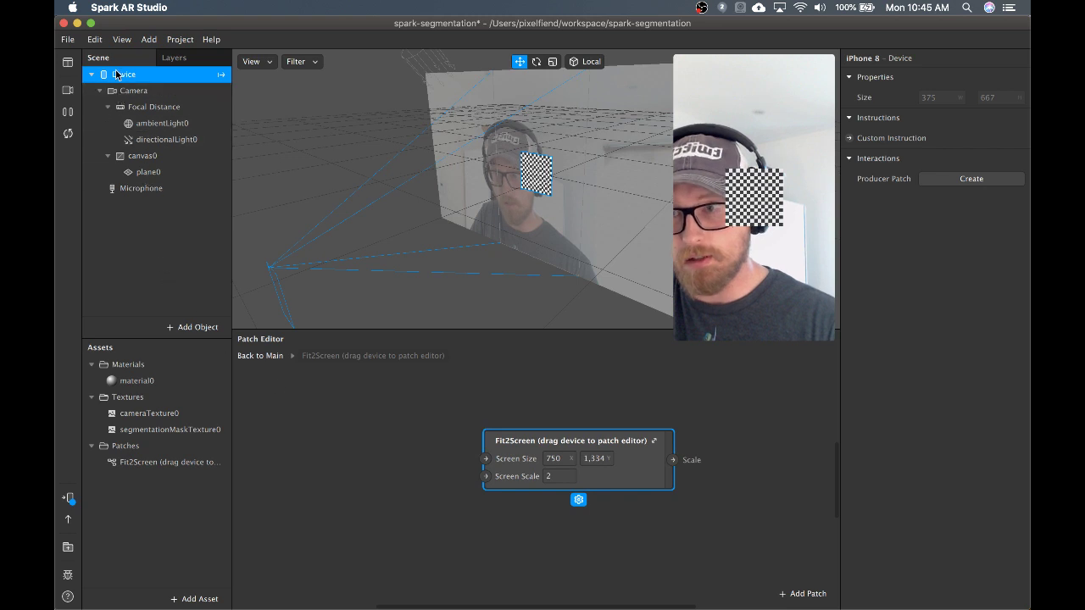
left_click_drag(119, 74, 387, 483)
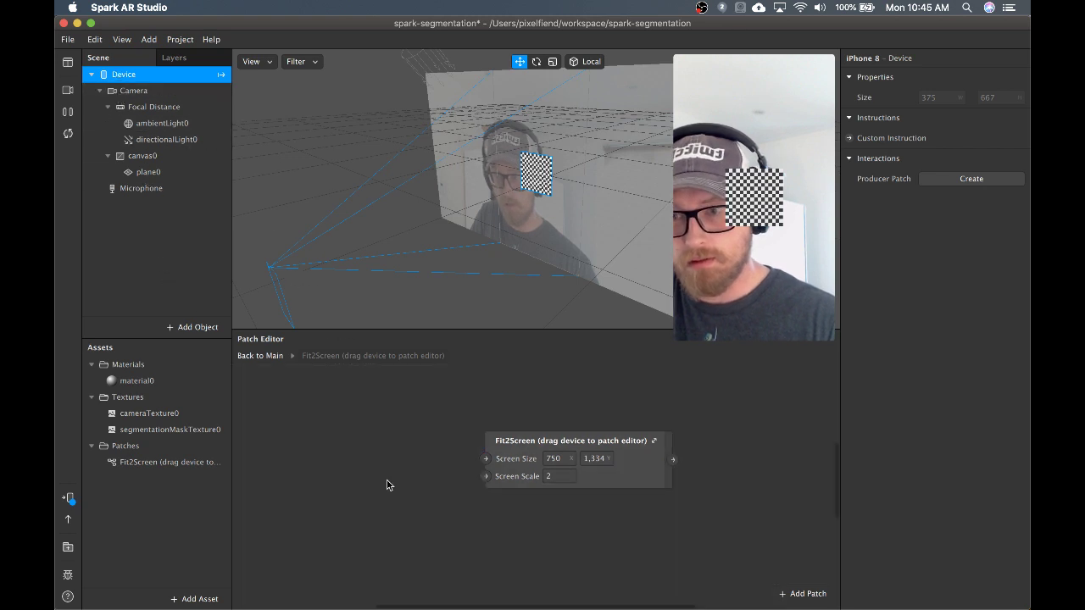
scroll(405, 501, "down", 3)
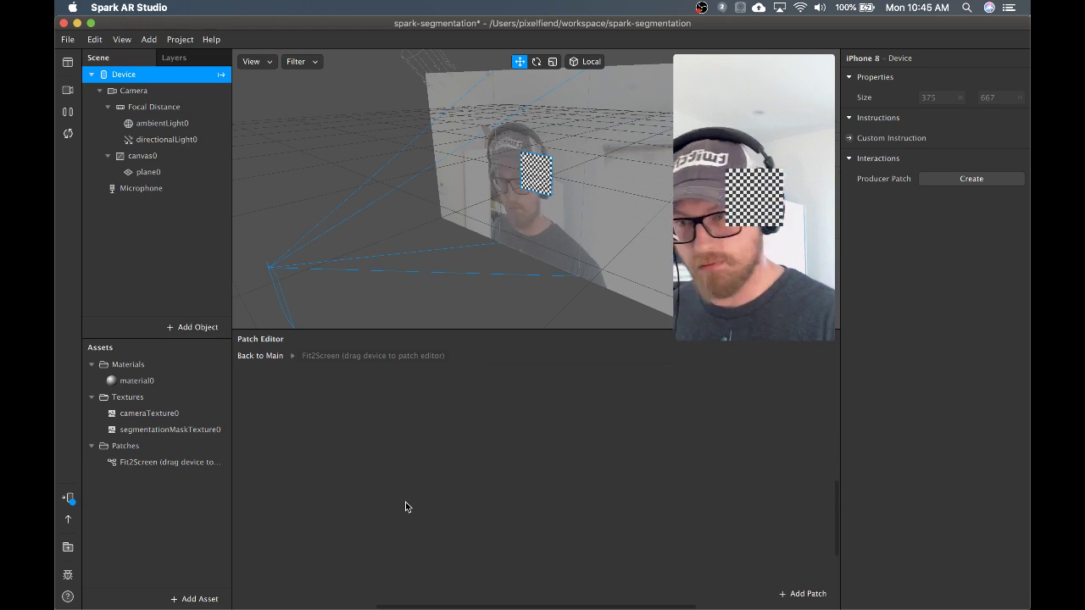
scroll(404, 507, "up", 3)
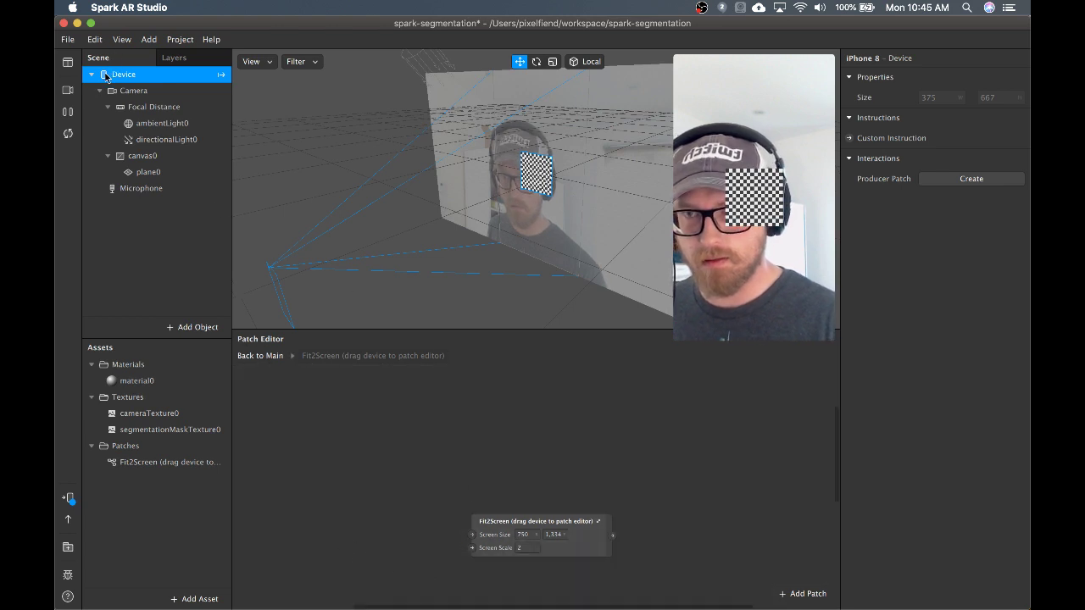
left_click_drag(106, 77, 295, 479)
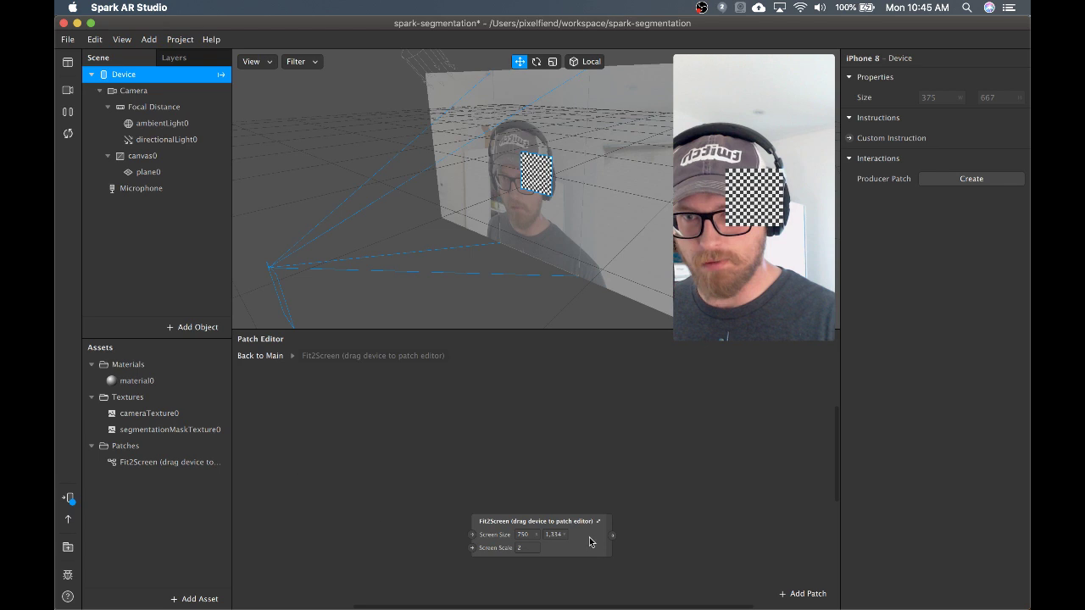
Retry adding the Device to the graph, move Fit2Screen left and reselect it
left_click(531, 523)
left_click(440, 519)
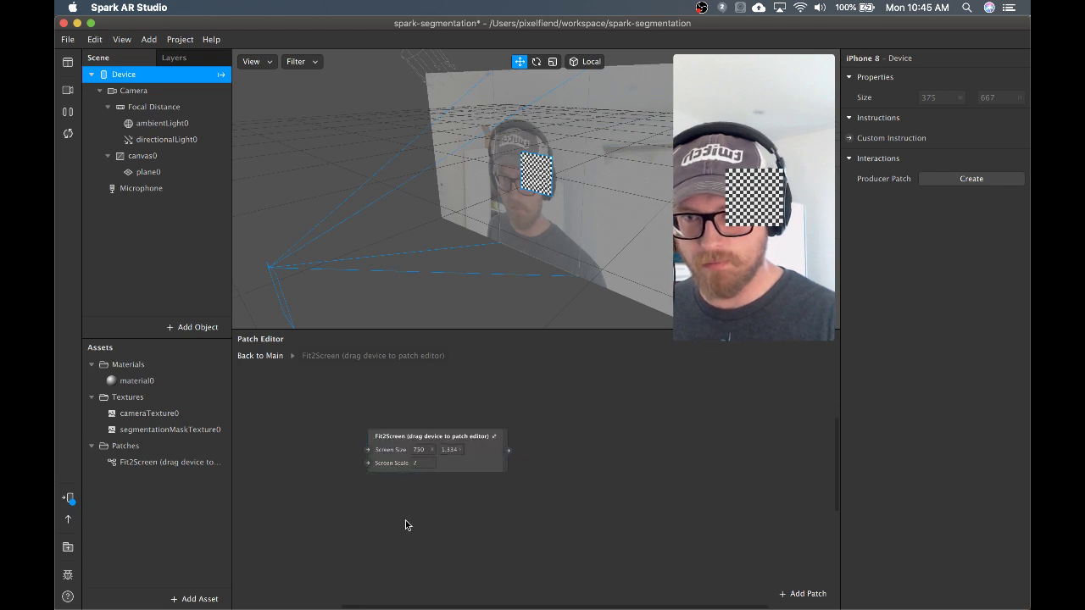
key("super+shift+p")
key("super+shift+p")
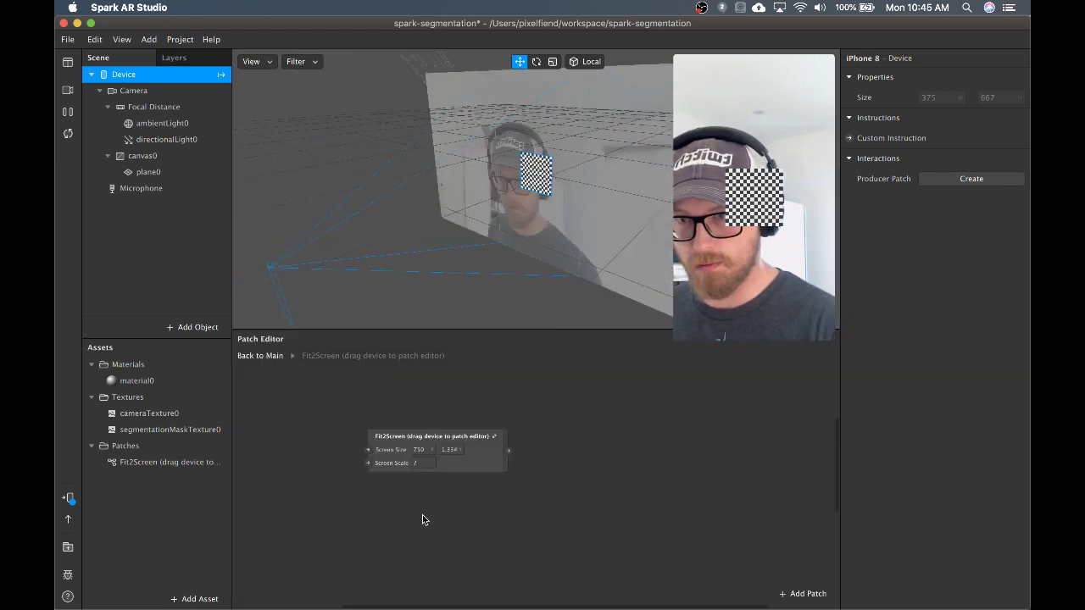
left_click_drag(123, 74, 309, 501)
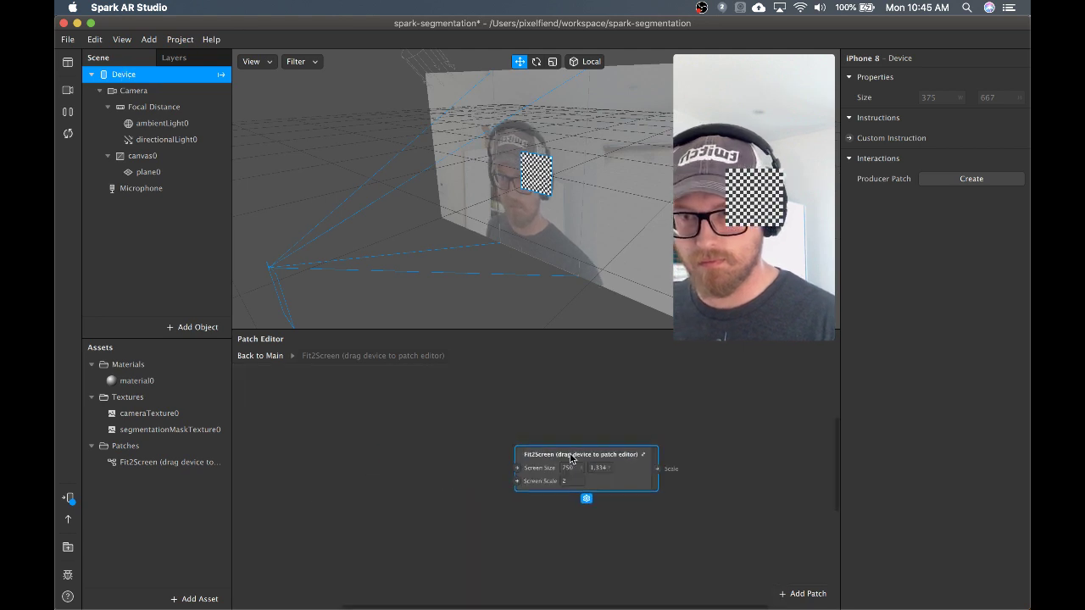
left_click_drag(606, 465, 493, 460)
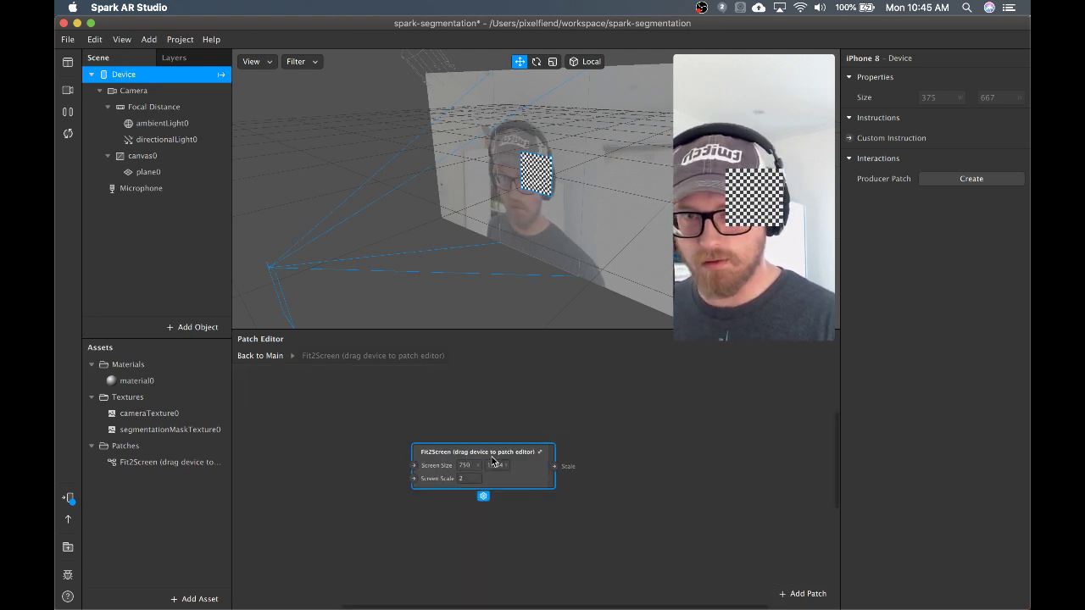
mouse_move(746, 207)
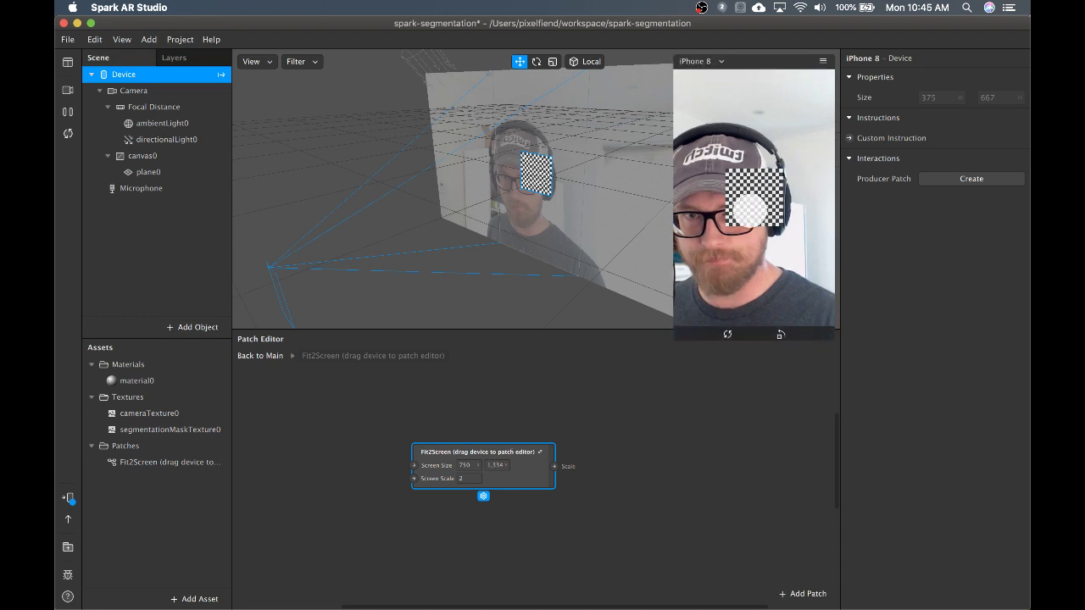
left_click(580, 511)
left_click(520, 451)
Delete the Fit2Screen node and try again to add the Device to the patch graph
key("BackSpace")
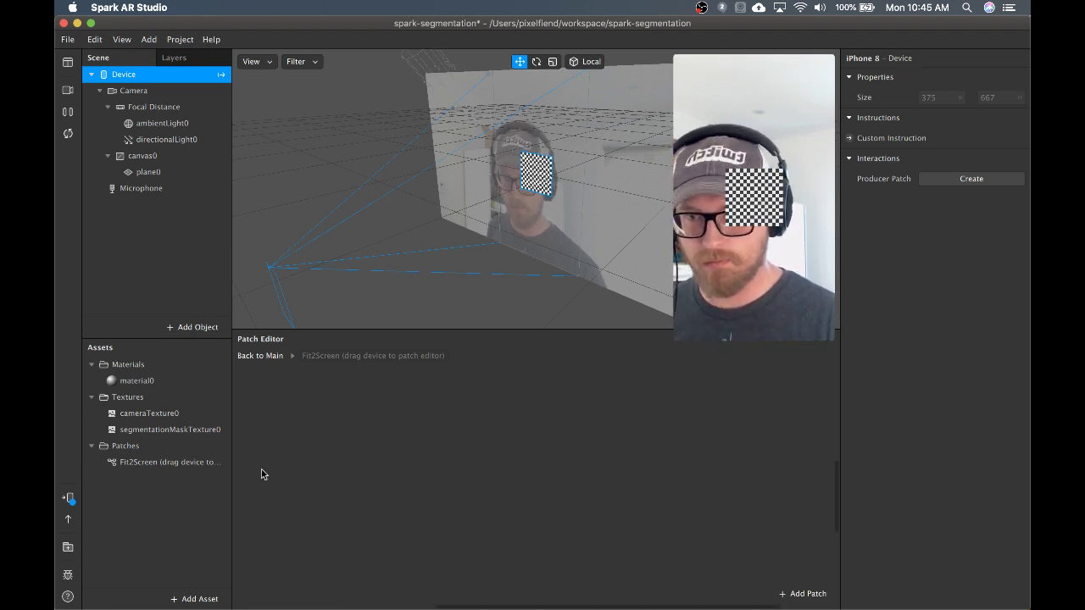
left_click_drag(123, 74, 435, 548)
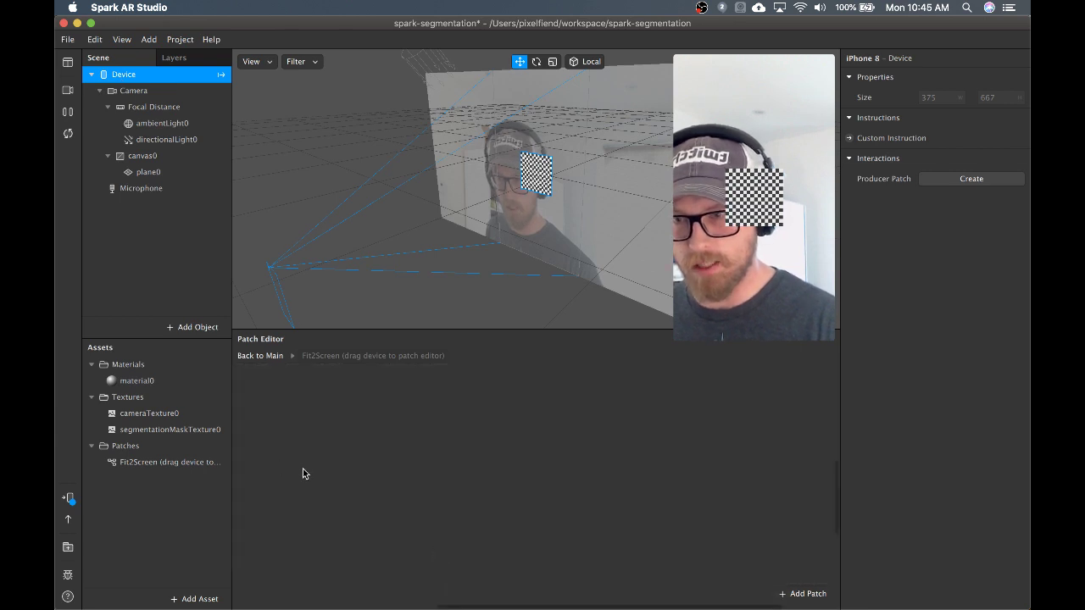
left_click_drag(124, 75, 403, 514)
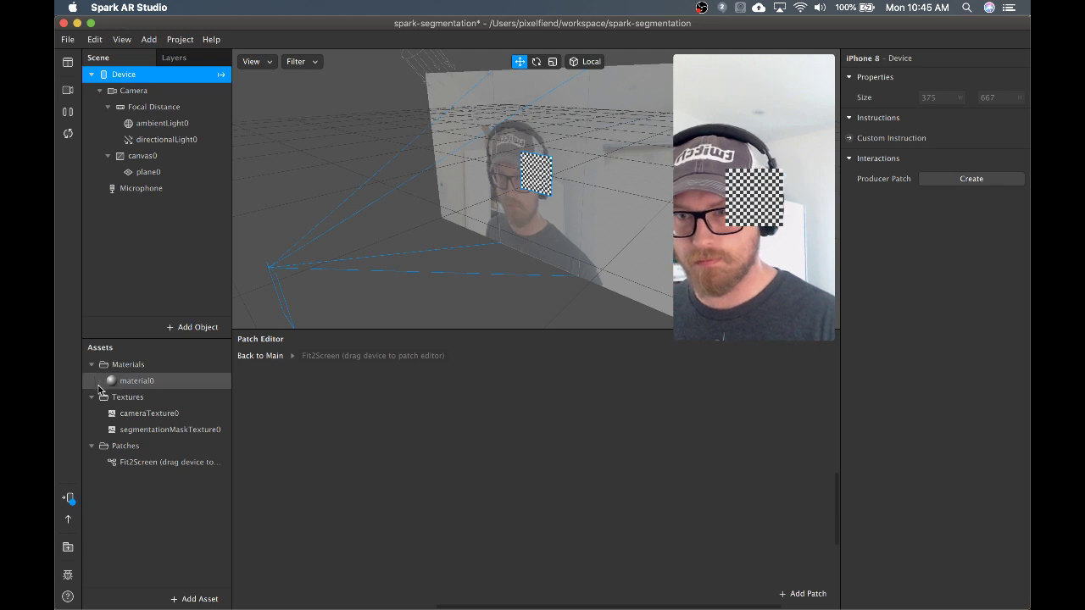
Review the camera and segmentation mask textures, then inspect plane0's properties (layer0, scale 1.333)
left_click(128, 414)
left_click(130, 432)
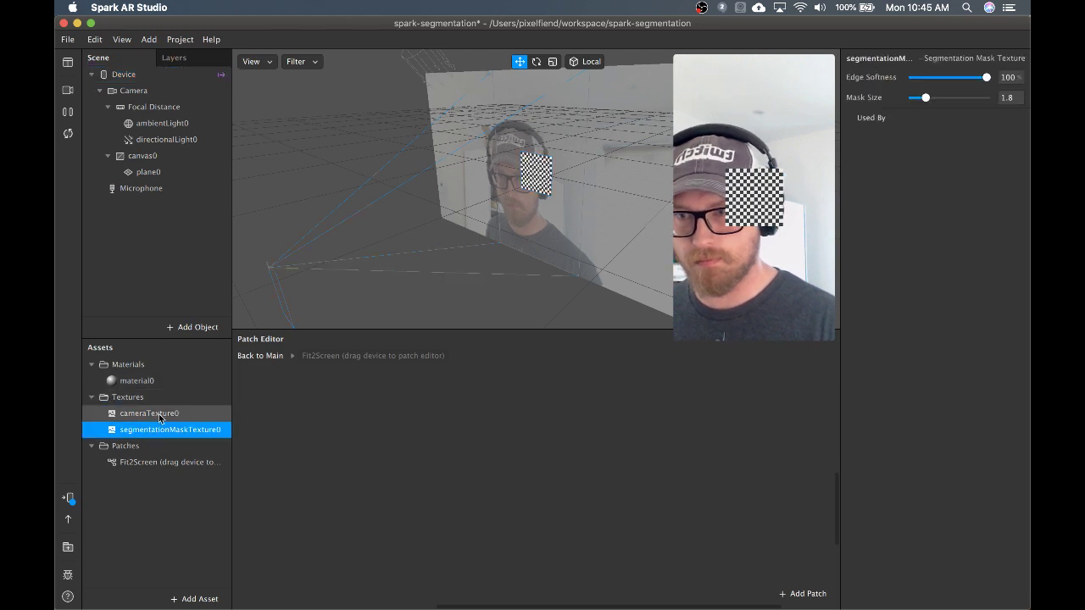
left_click(159, 414)
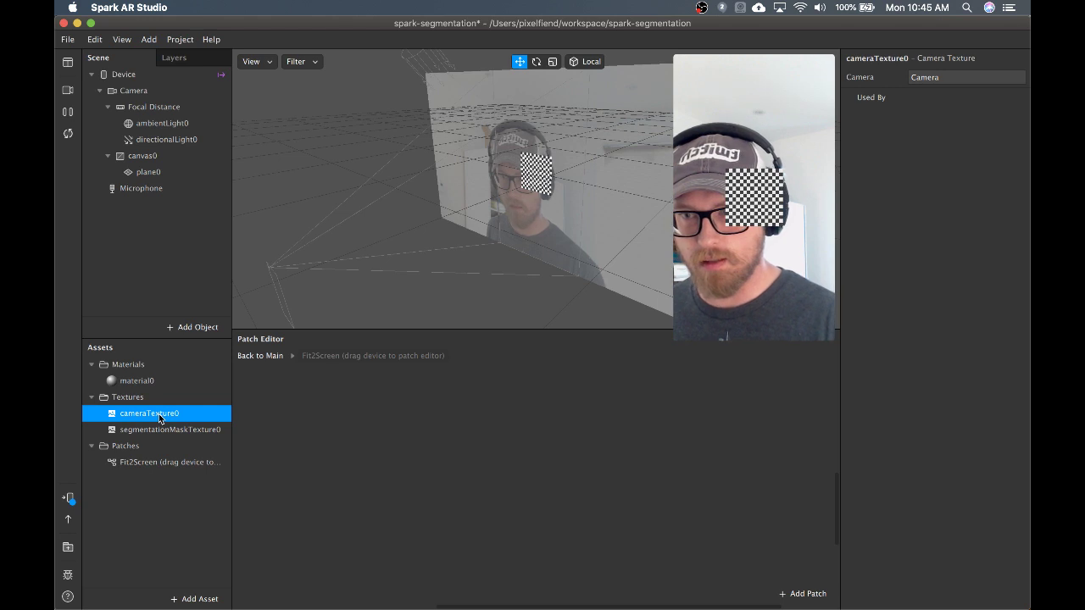
mouse_move(746, 206)
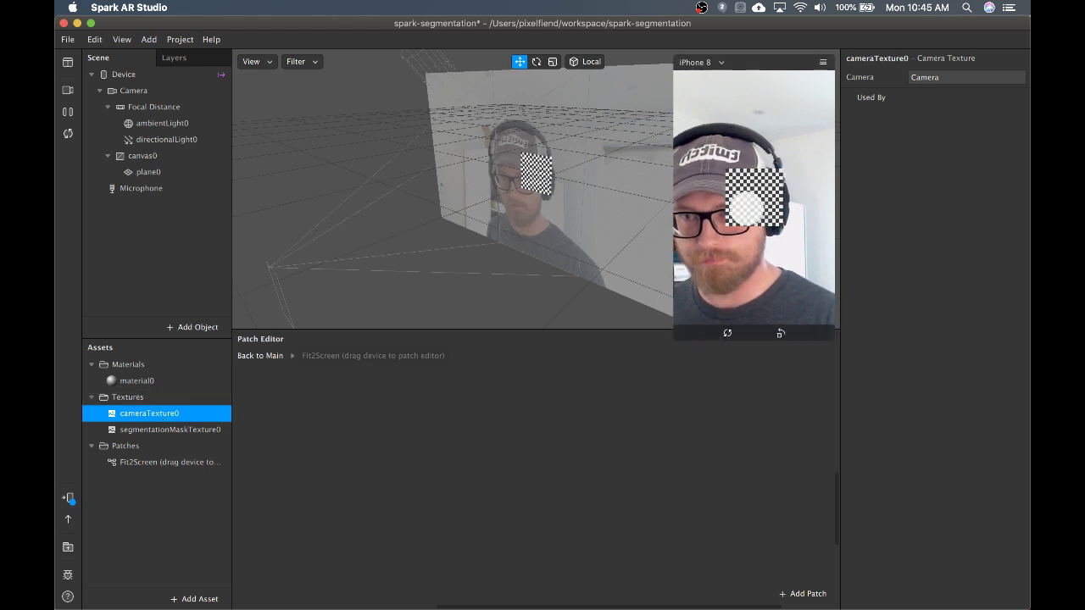
left_click(149, 172)
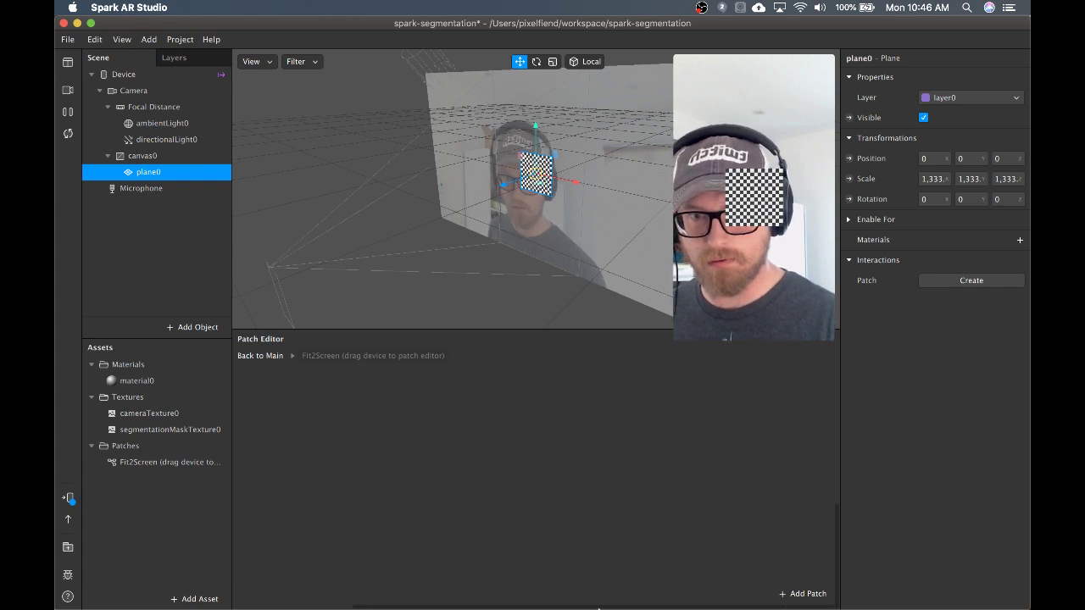
scroll(650, 588, "up", 3)
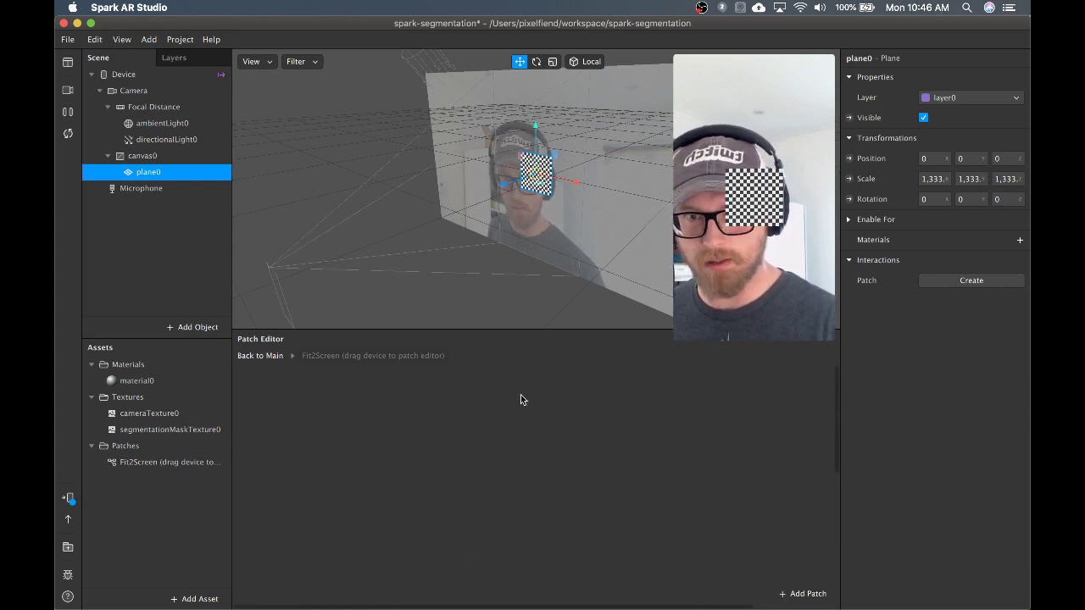
scroll(559, 566, "down", 3)
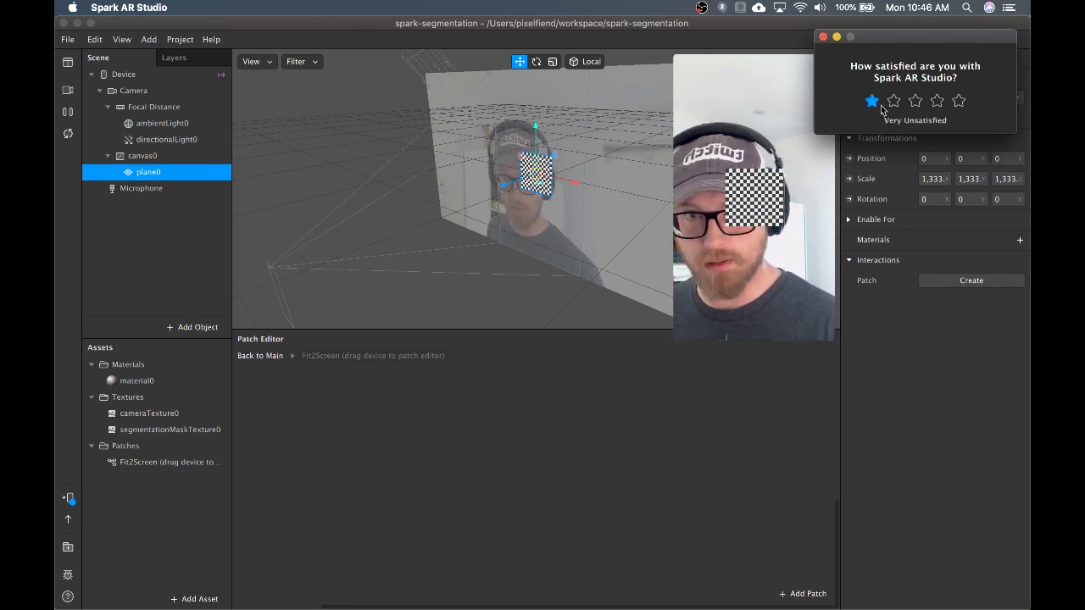
Dismiss the rating popup and quit Spark AR Studio from its Dock icon
left_click(822, 37)
mouse_move(649, 600)
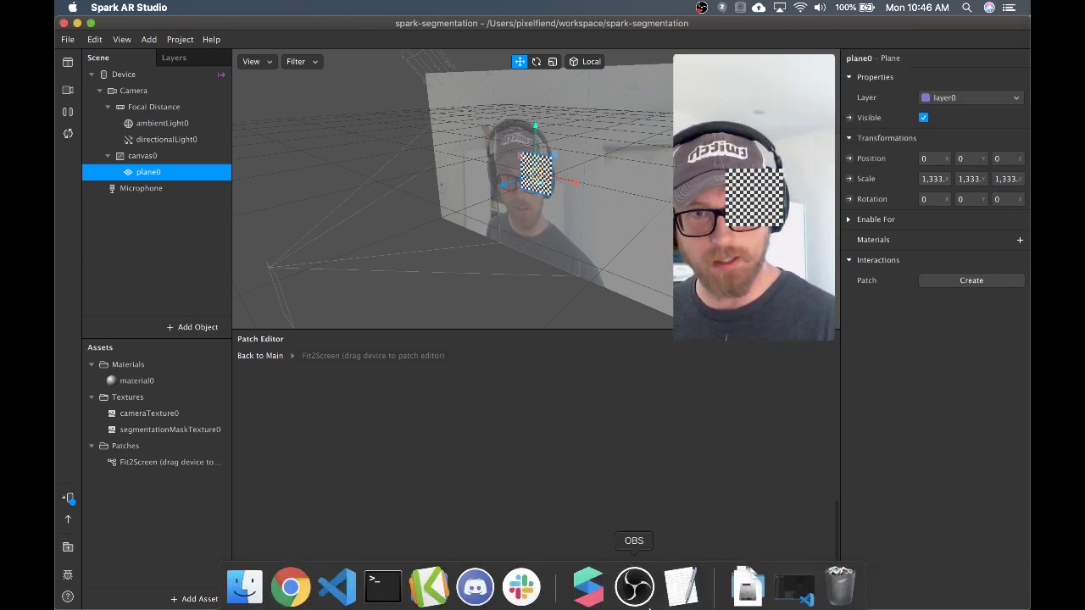
right_click(588, 583)
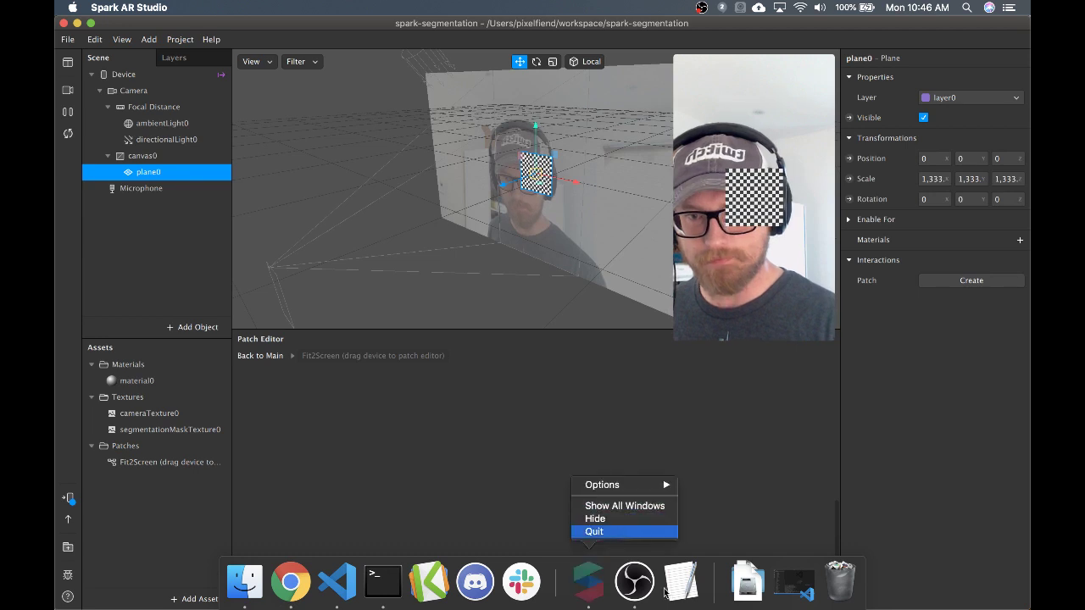
left_click(593, 531)
Relaunch Spark AR Studio by searching 'spark' in Spotlight and choose Create Project
key("super+space")
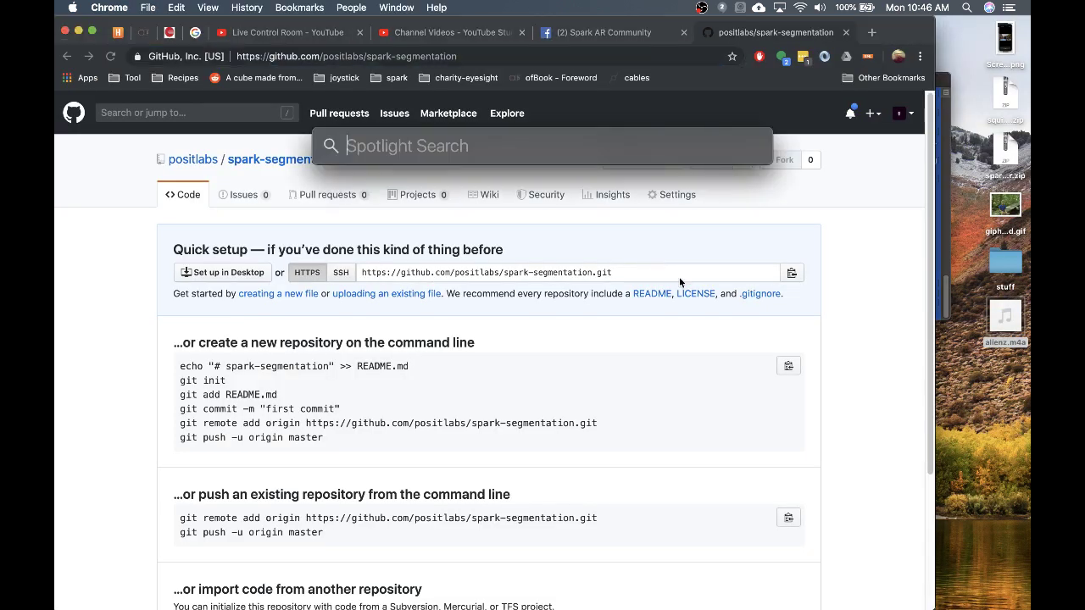
type("spark")
key("Return")
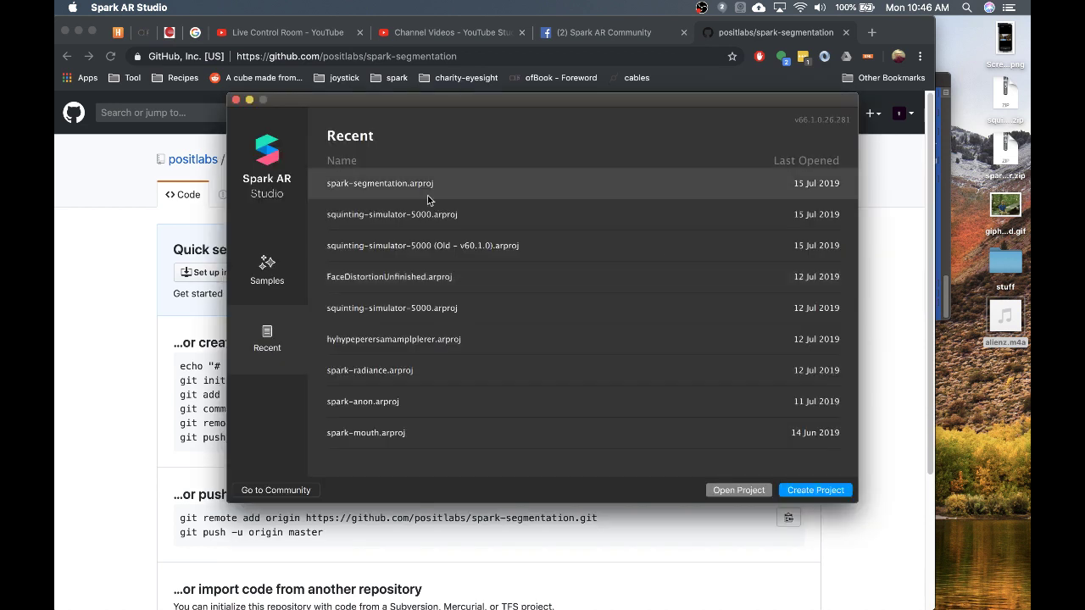
left_click(802, 492)
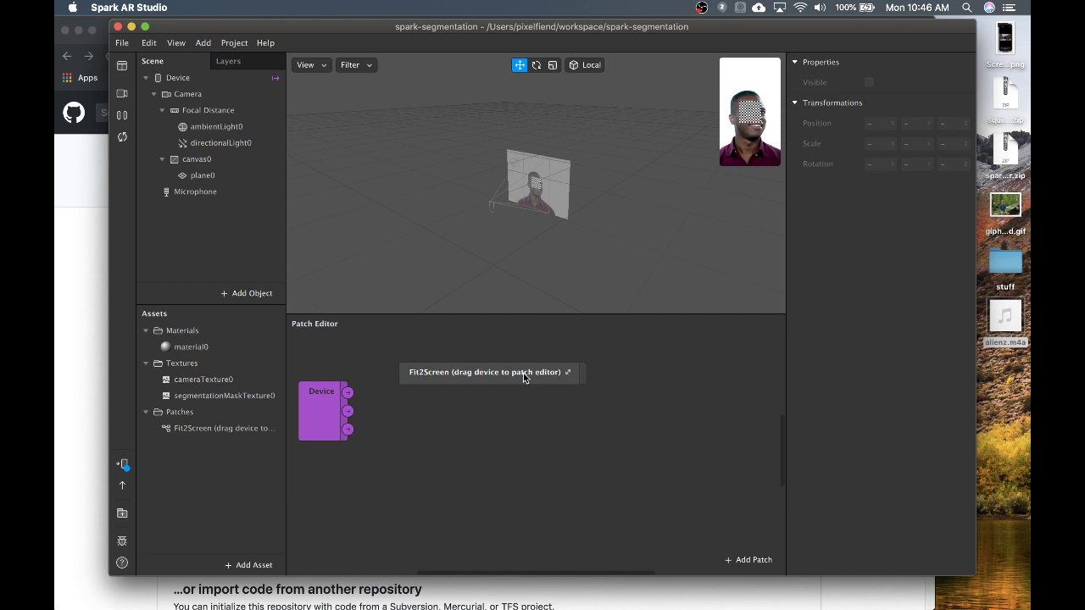
Replace the old Fit2Screen node with a fresh one fed by the Device's screen size and scale
scroll(502, 461, "up", 5)
scroll(501, 461, "down", 2)
left_click(499, 436)
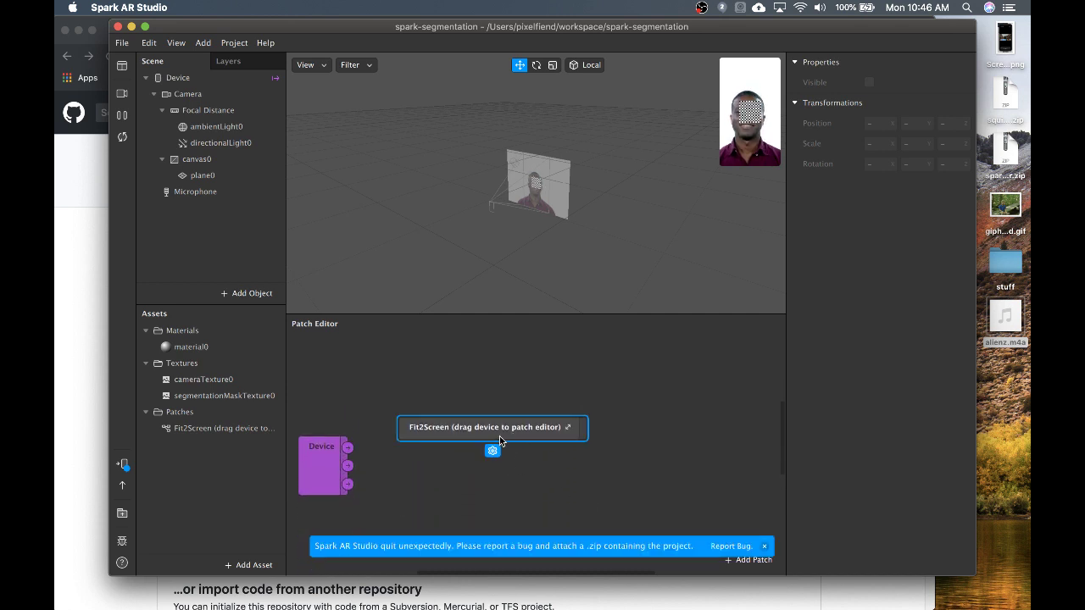
key("BackSpace")
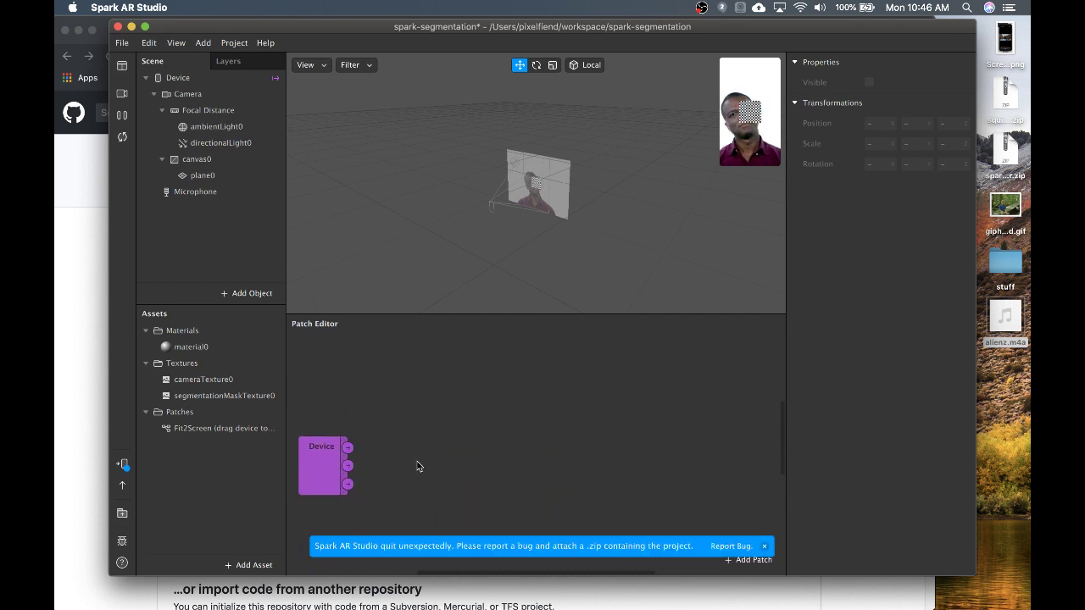
left_click_drag(211, 427, 587, 447)
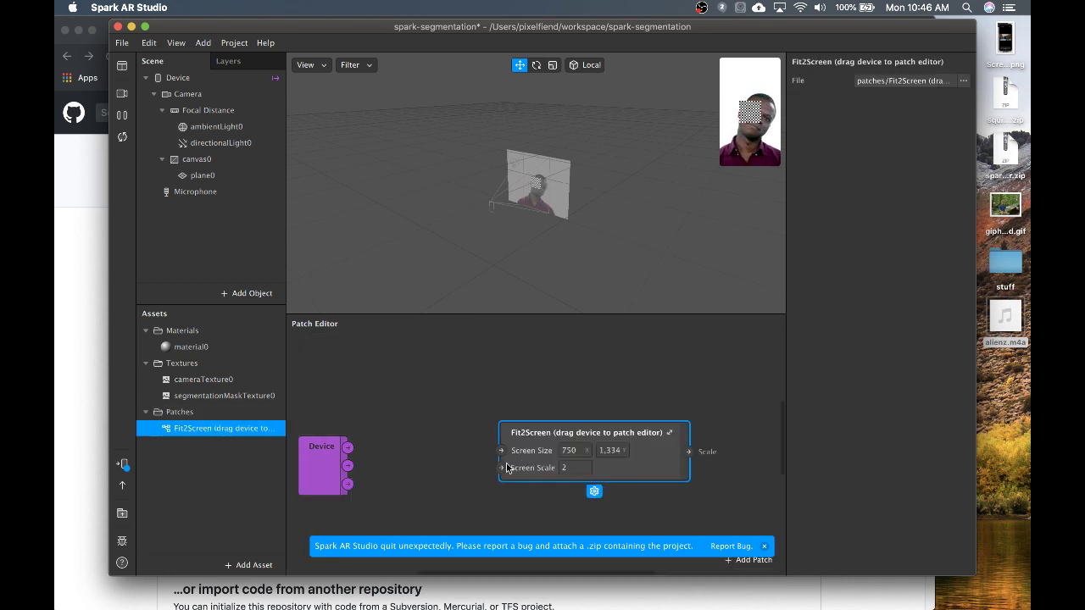
left_click_drag(351, 450, 499, 456)
left_click_drag(347, 465, 501, 471)
left_click_drag(678, 430, 574, 428)
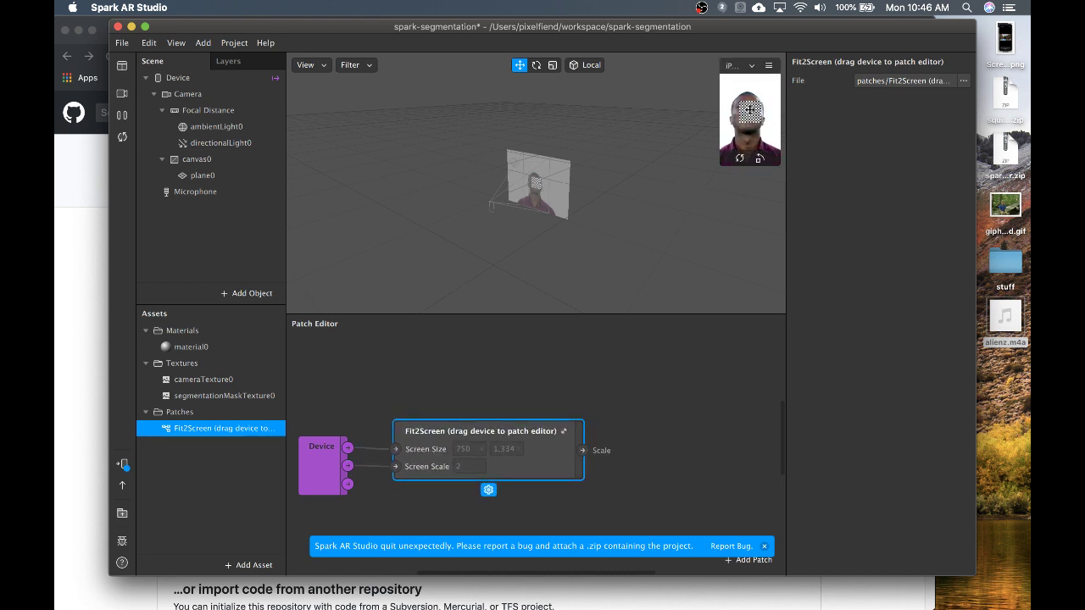
Expose plane0's Scale as a patch and drive it from Fit2Screen's output (3.75 × 6.67 × 1)
left_click(211, 175)
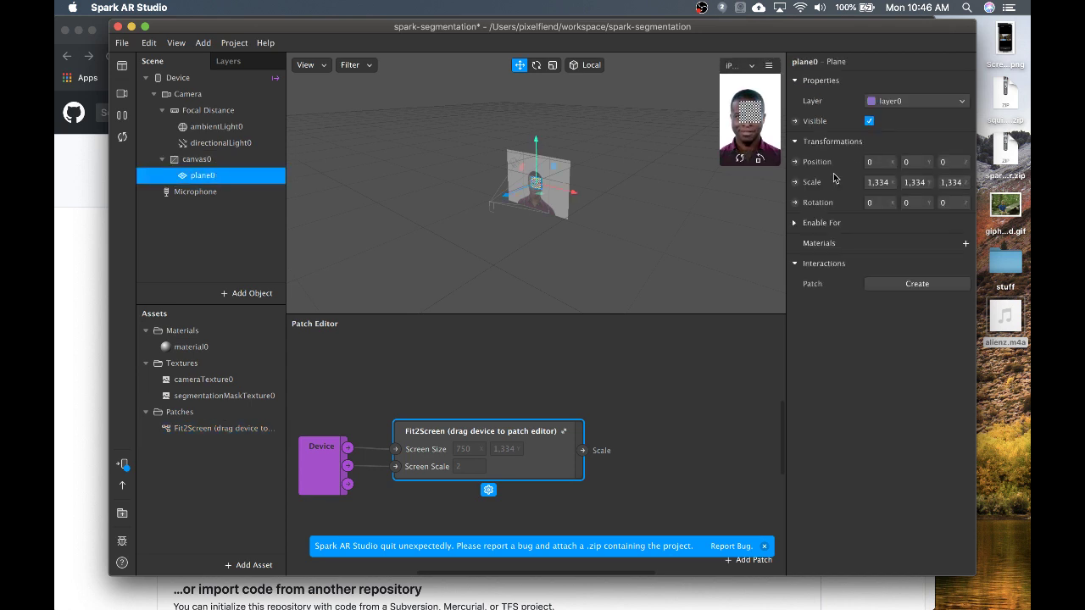
left_click(795, 183)
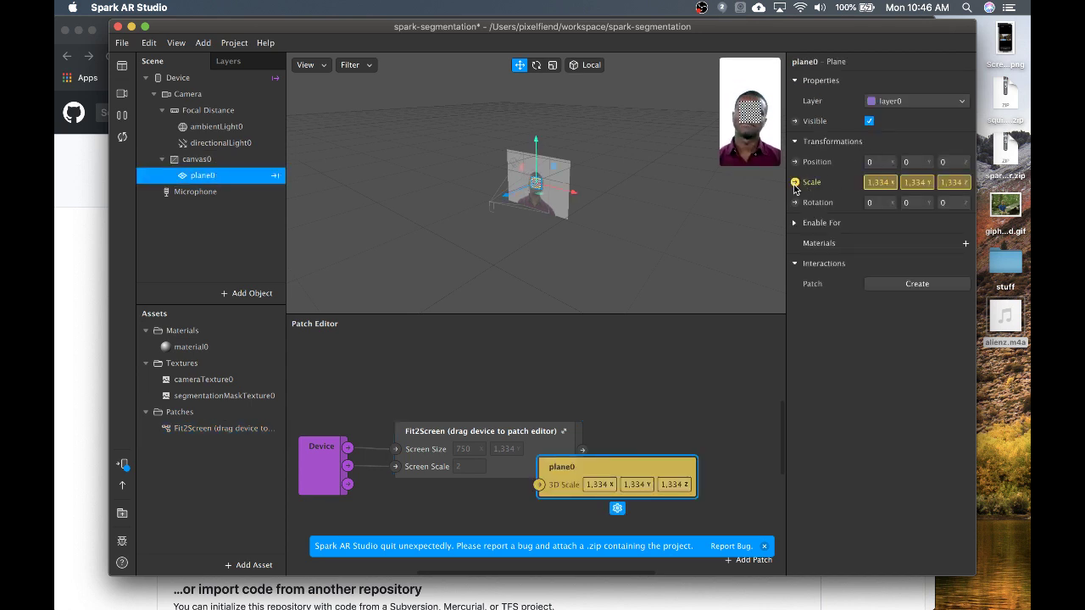
left_click_drag(629, 471, 698, 437)
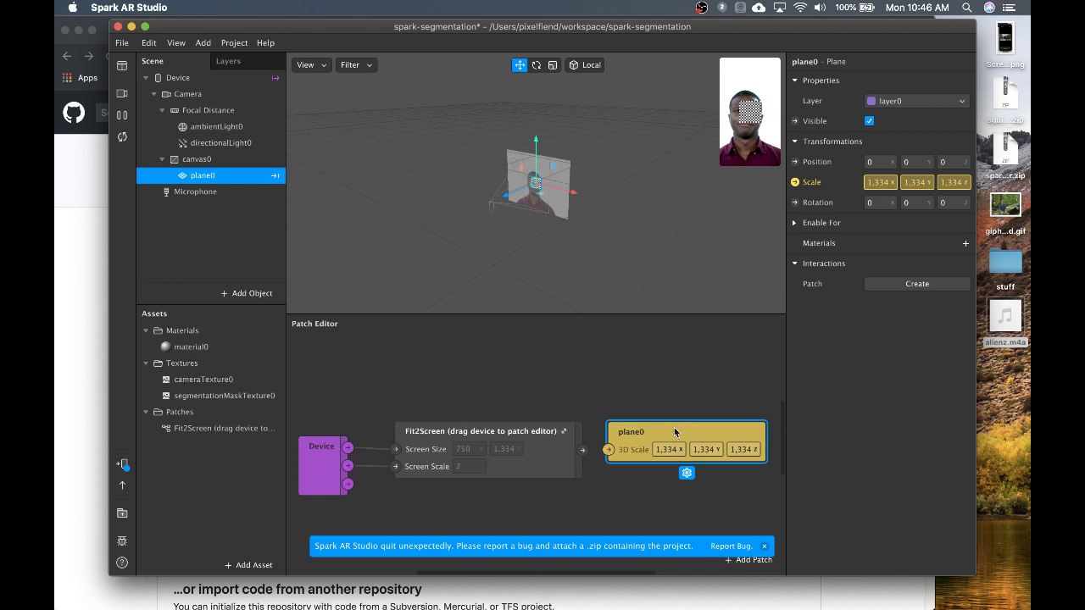
left_click_drag(587, 457, 614, 459)
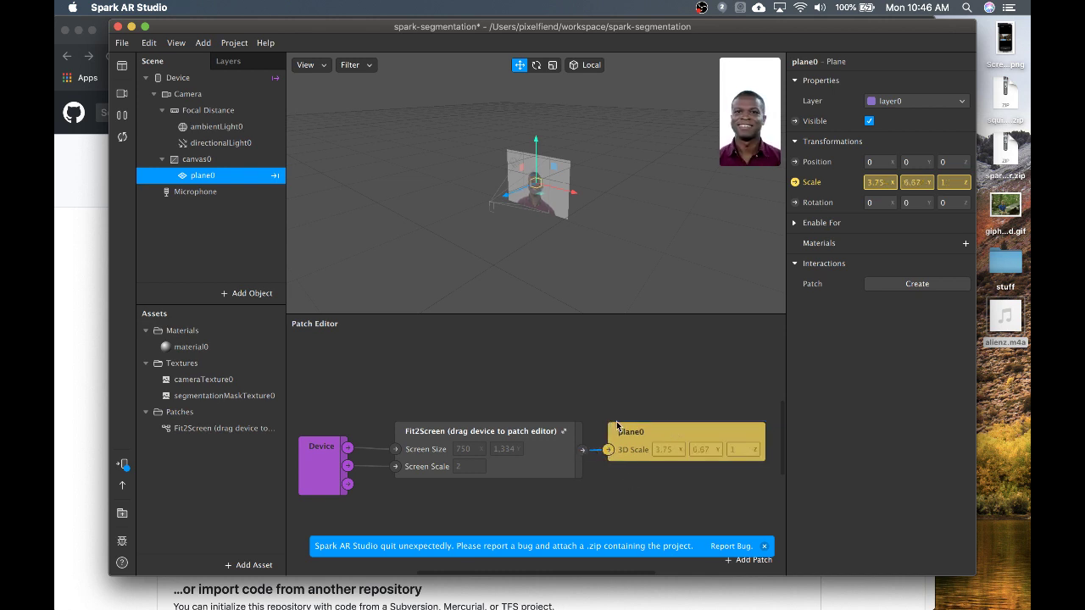
Inside Fit2Screen, change Multiply's second input from 100 to 0.1, then maximize the window
left_click(545, 433)
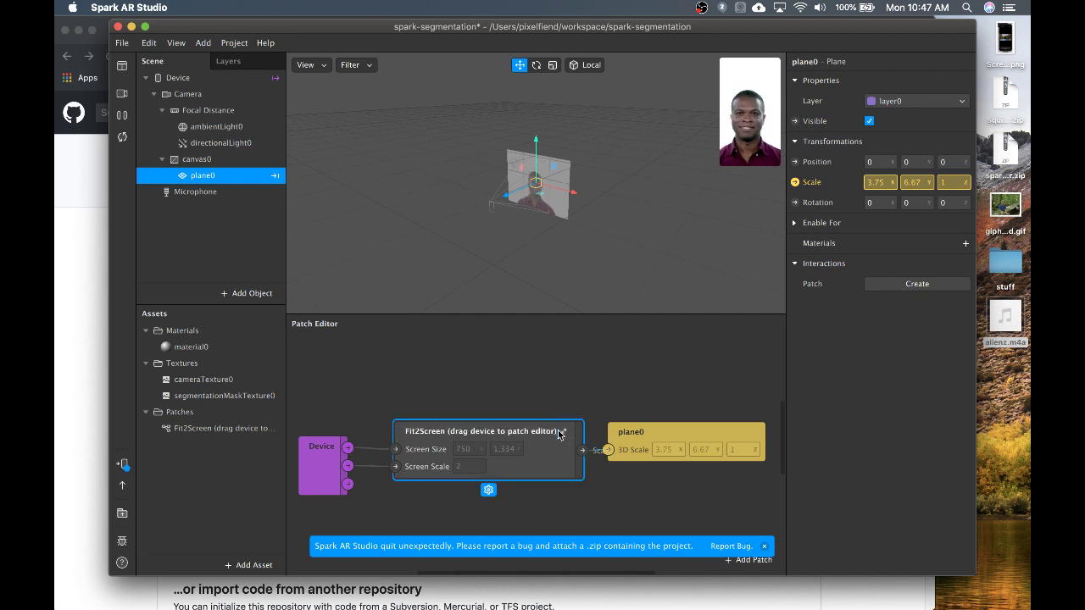
left_click(564, 433)
left_click(466, 531)
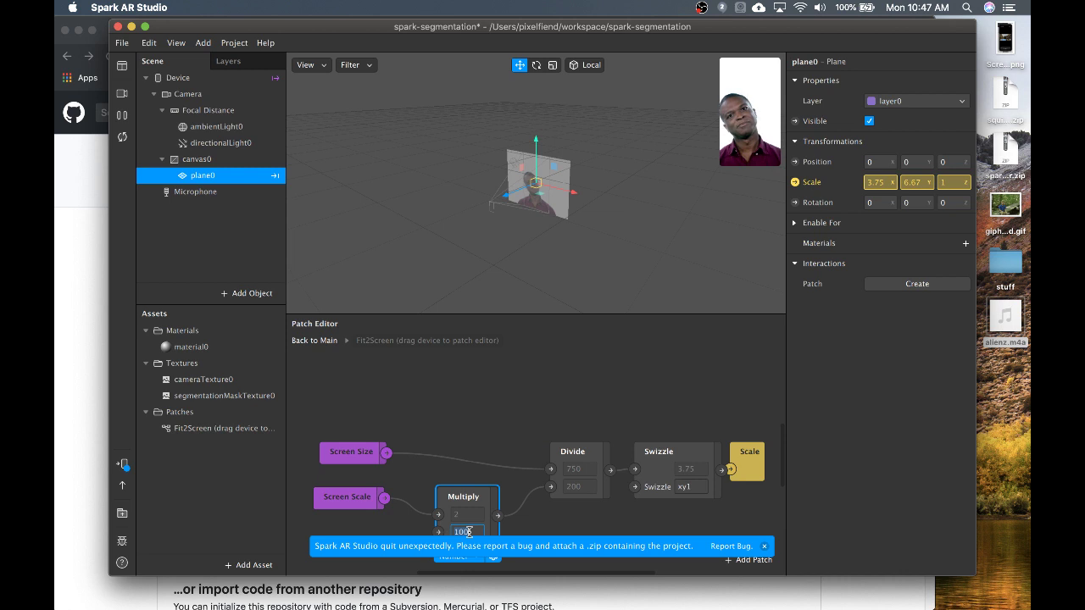
type("0.1")
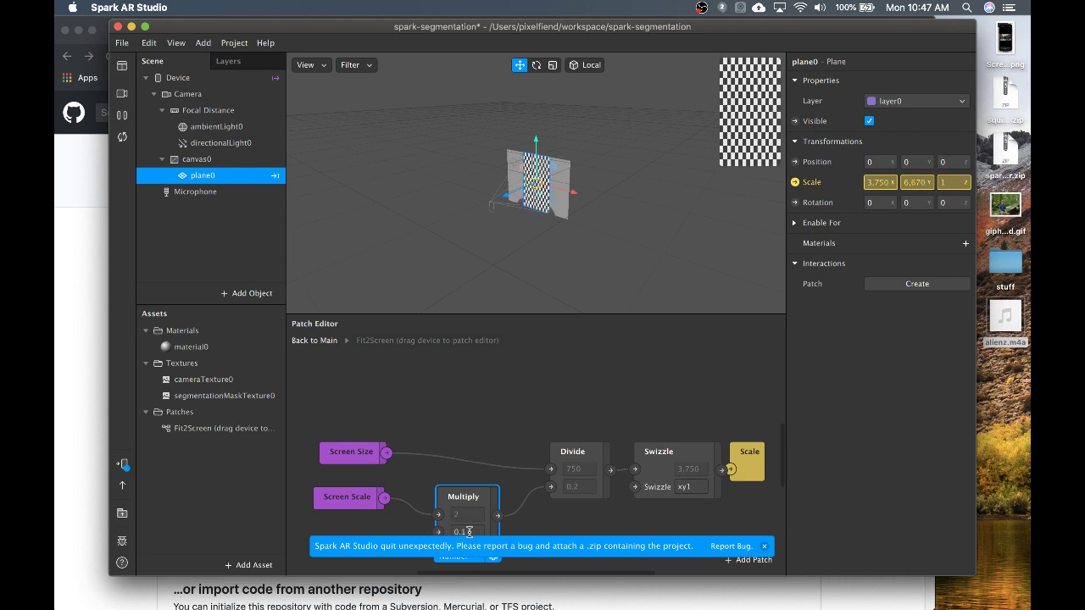
left_click(453, 511)
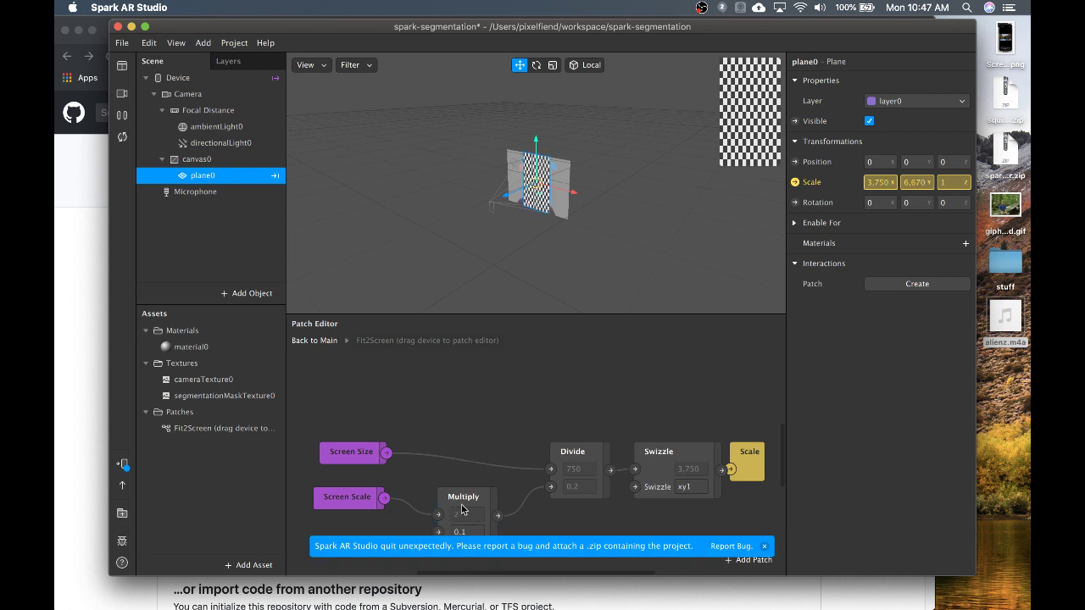
left_click(765, 547)
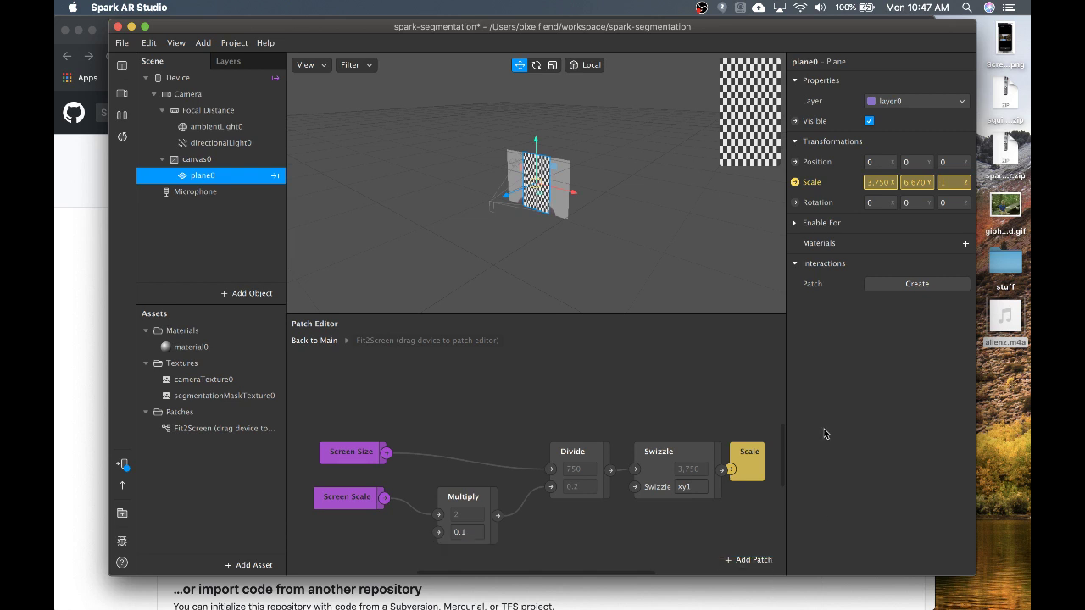
double_click(767, 26)
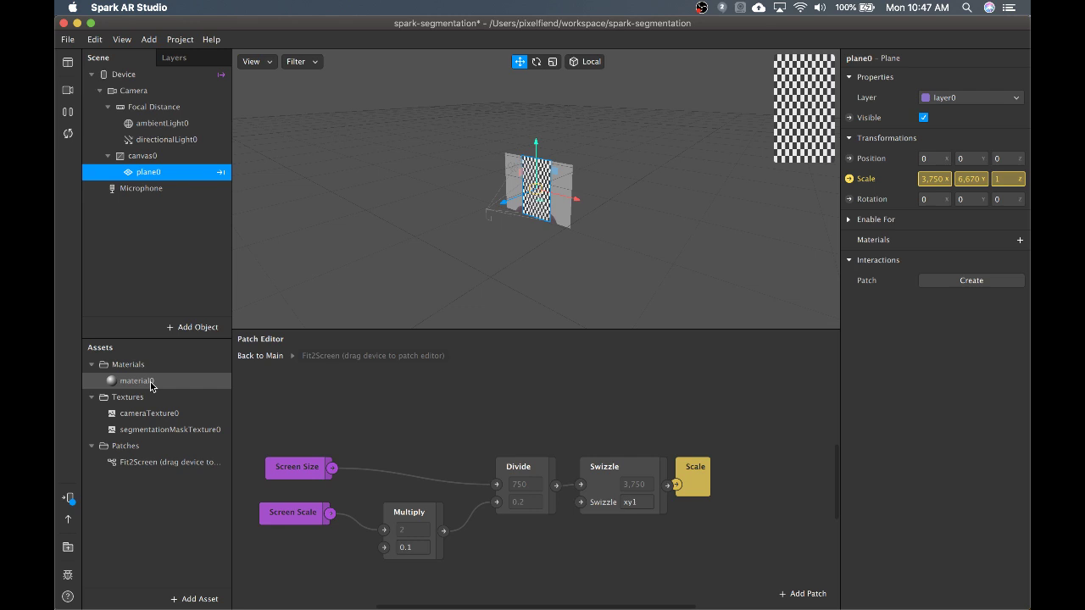
Set material0's Diffuse Texture to segmentationMaskTexture0
double_click(103, 389)
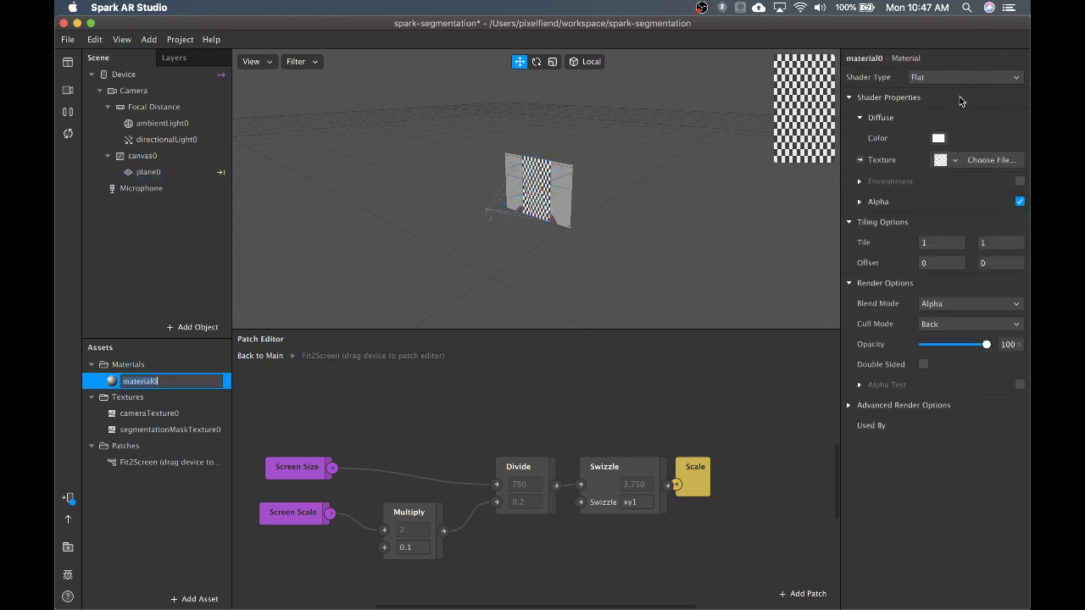
left_click(960, 79)
left_click(961, 80)
left_click(957, 162)
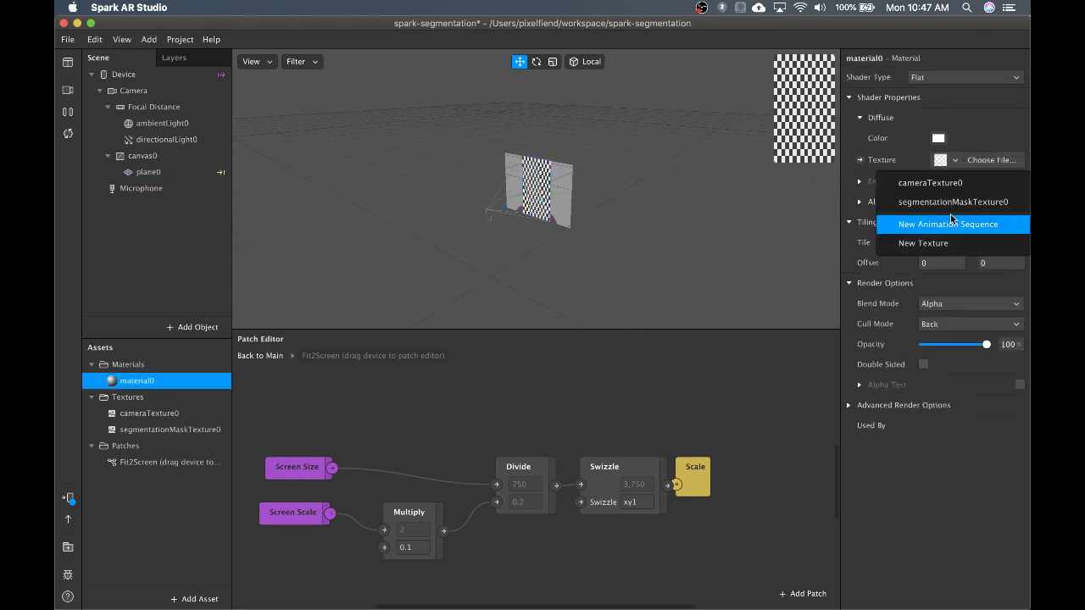
left_click(966, 203)
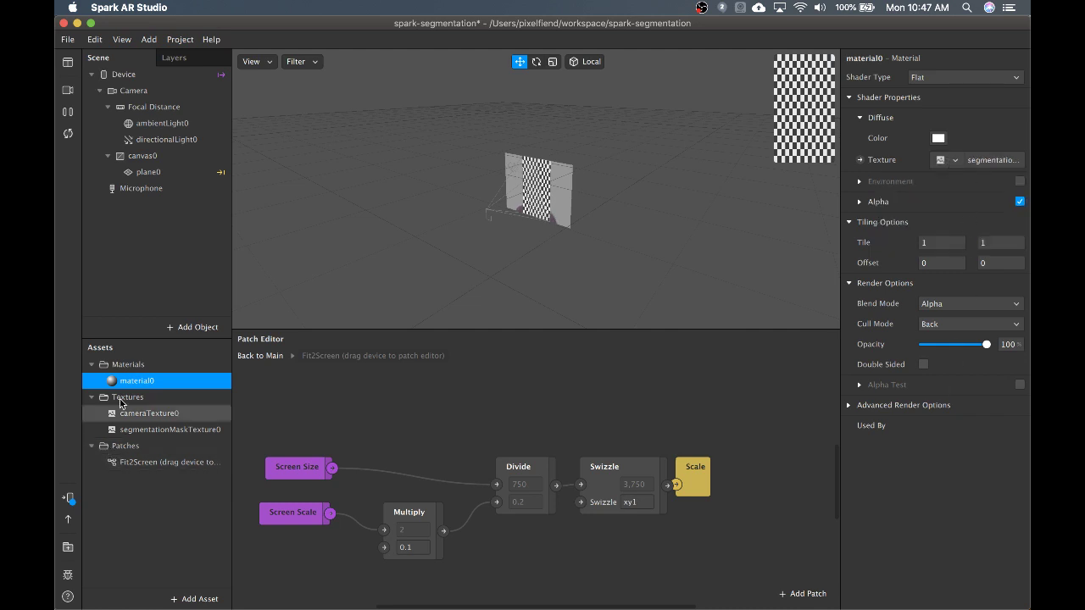
Apply material0 to plane0, enlarge the simulator preview, and move the Scale patch right
left_click(173, 173)
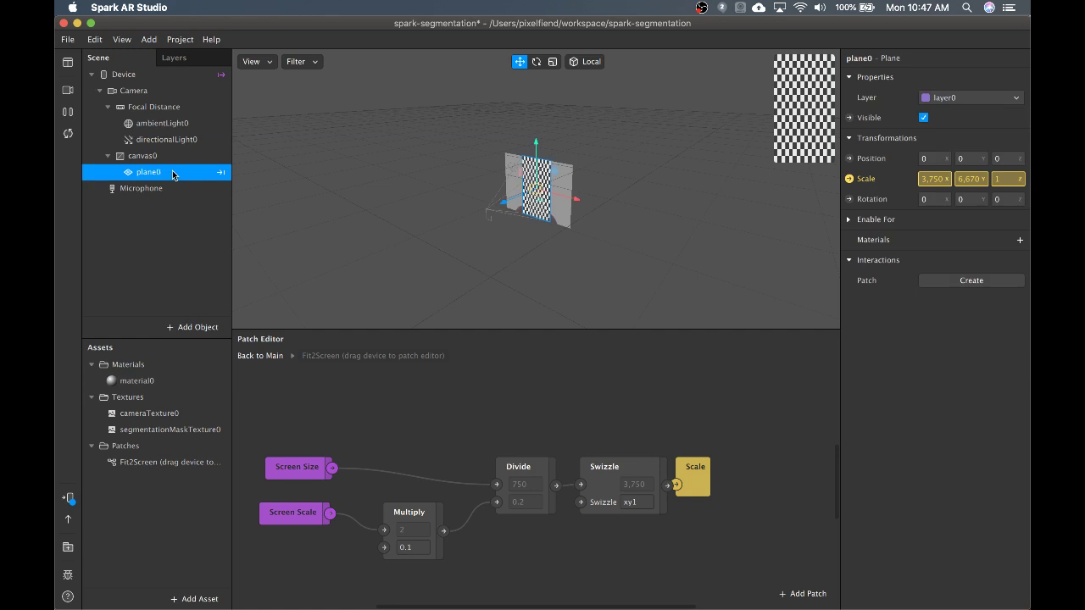
left_click(1021, 244)
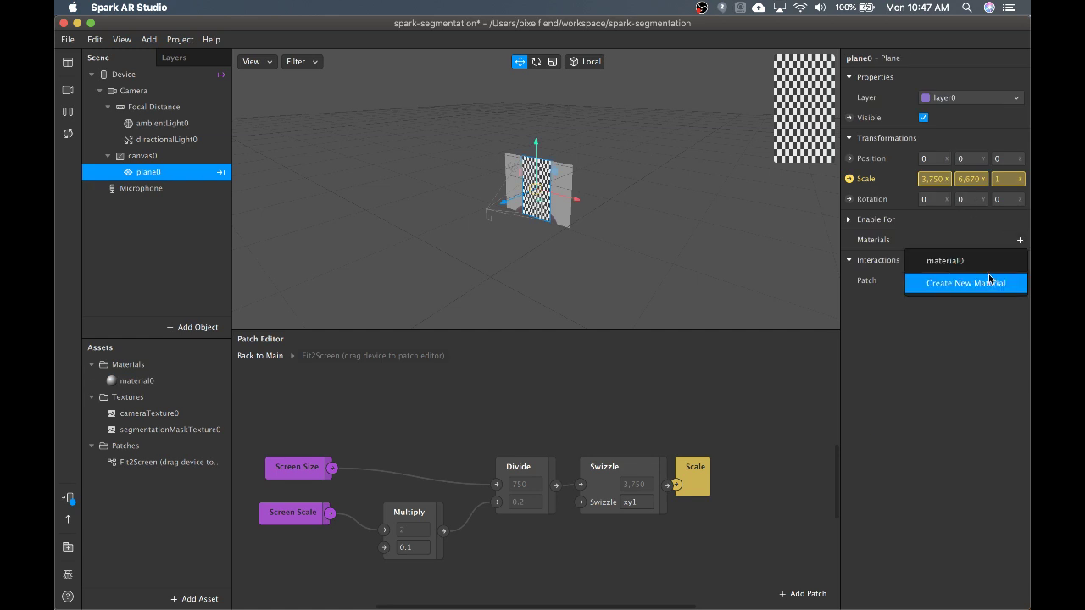
left_click(975, 261)
mouse_move(807, 65)
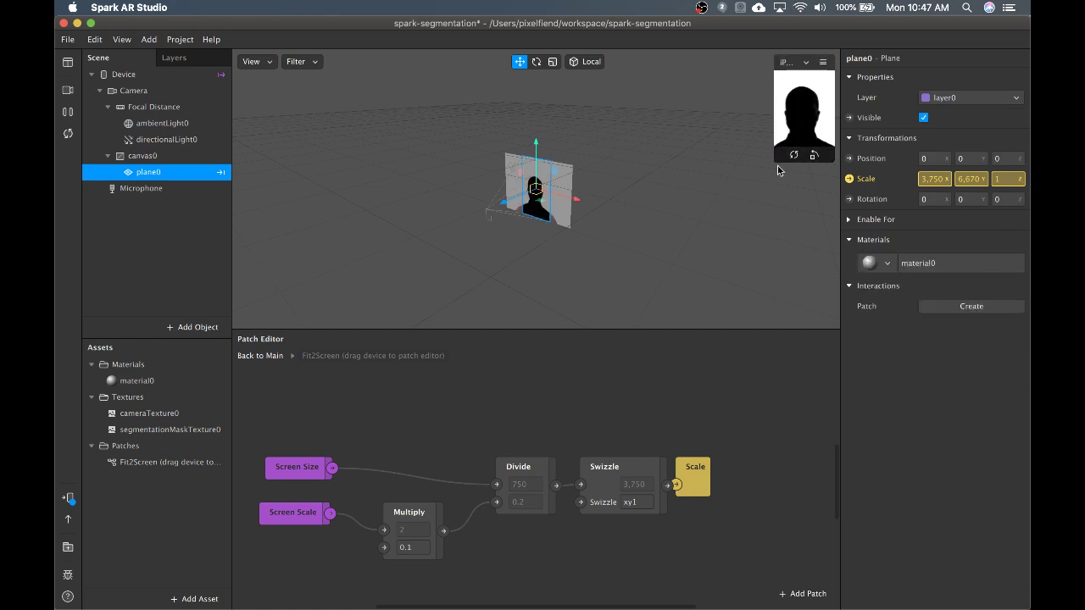
left_click_drag(774, 161, 668, 259)
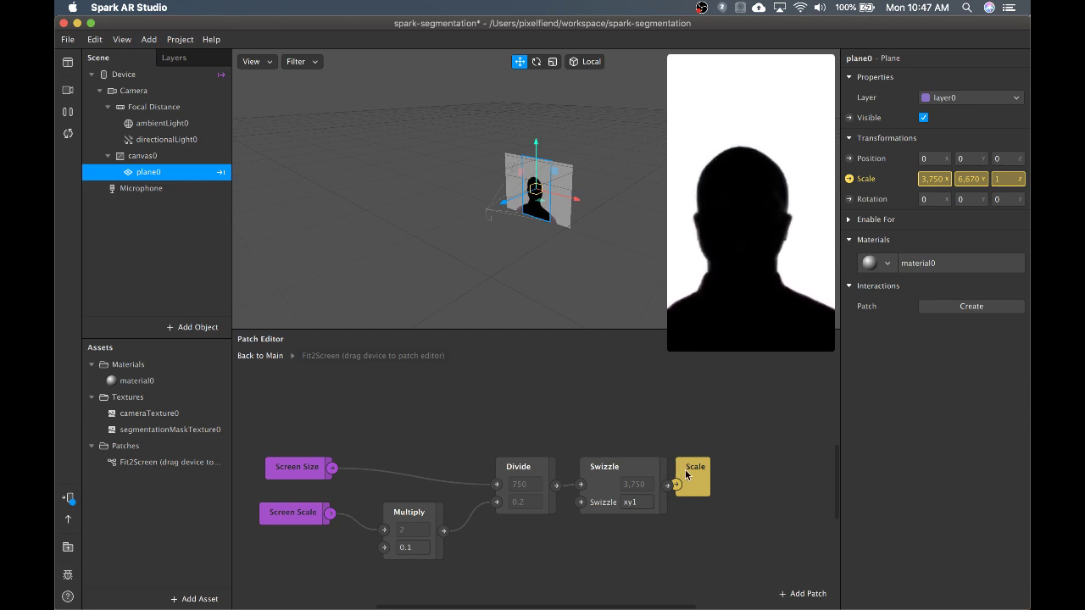
left_click_drag(686, 476, 739, 475)
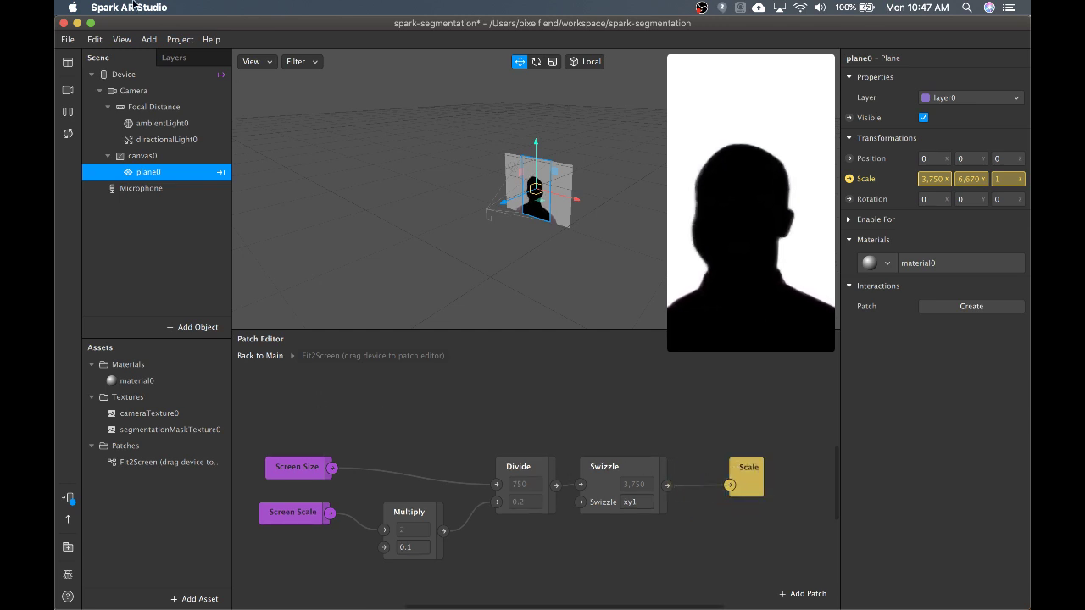
left_click(142, 93)
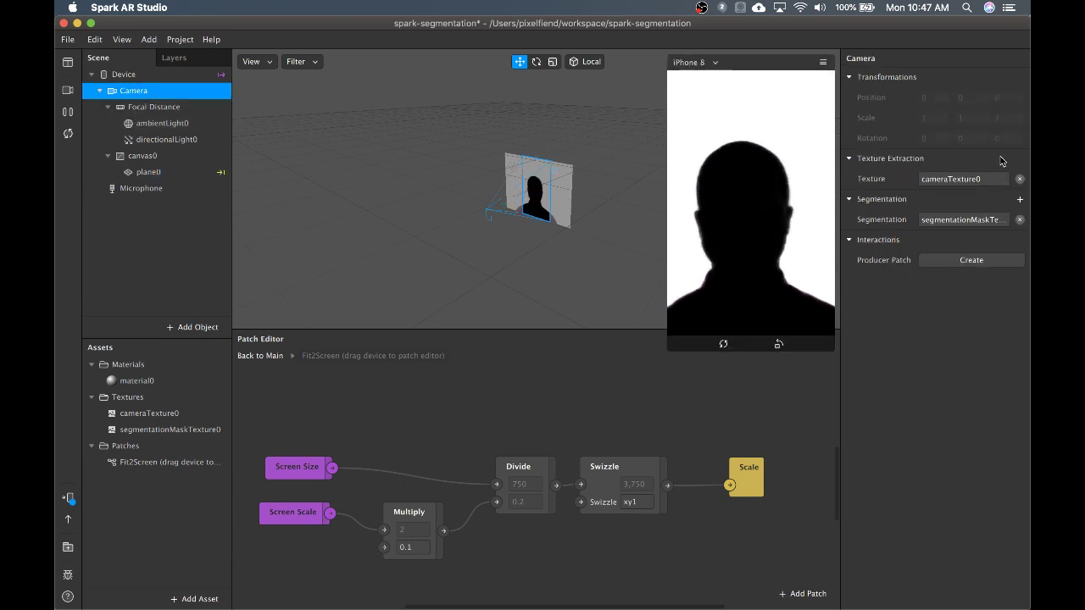
Change material0's Diffuse Texture to cameraTexture0
double_click(136, 381)
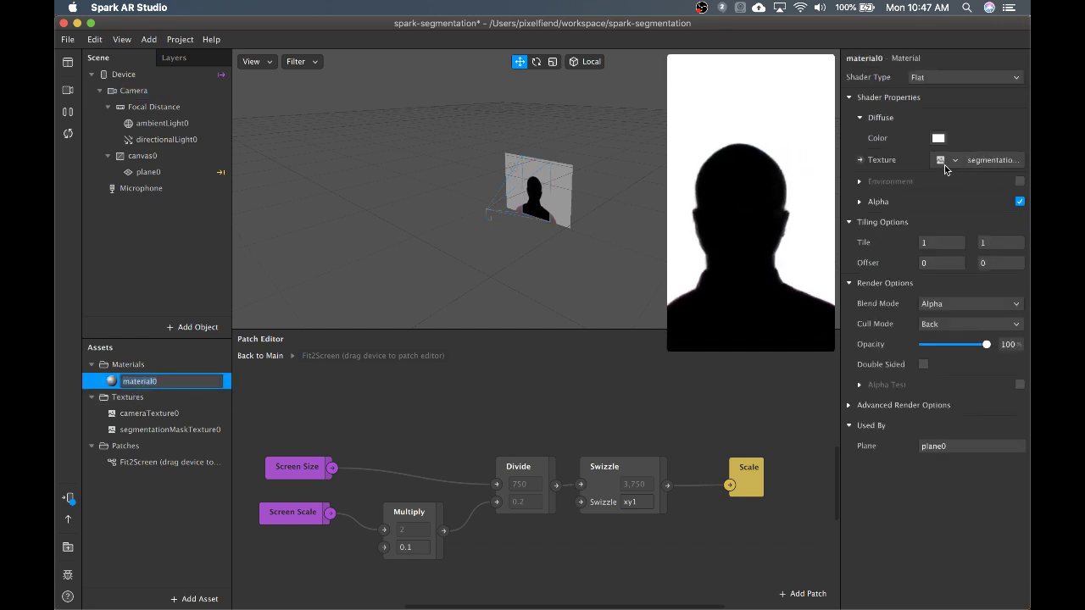
left_click(957, 160)
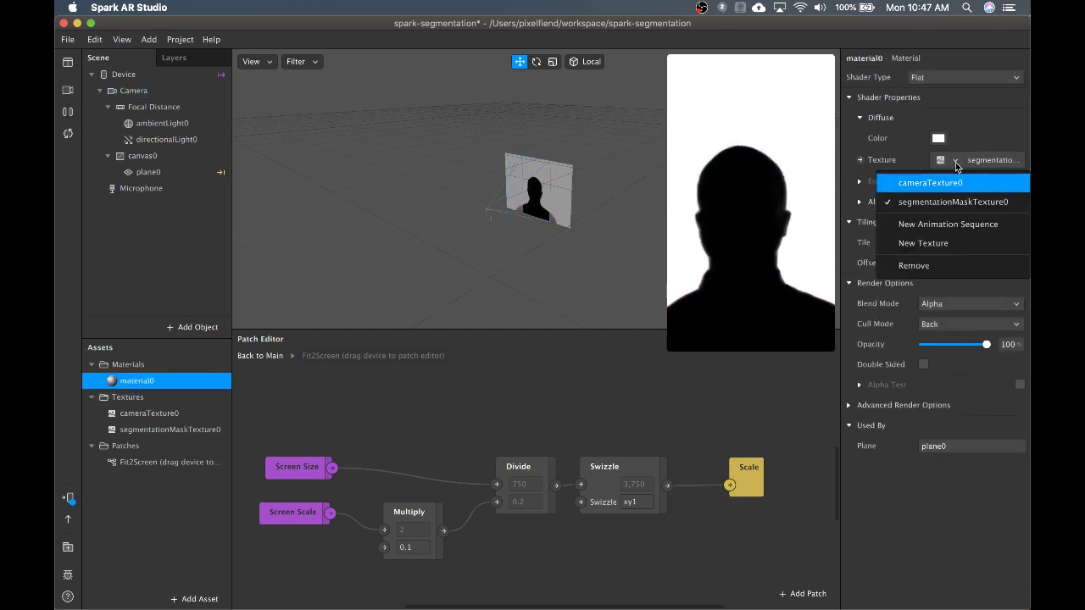
left_click(950, 183)
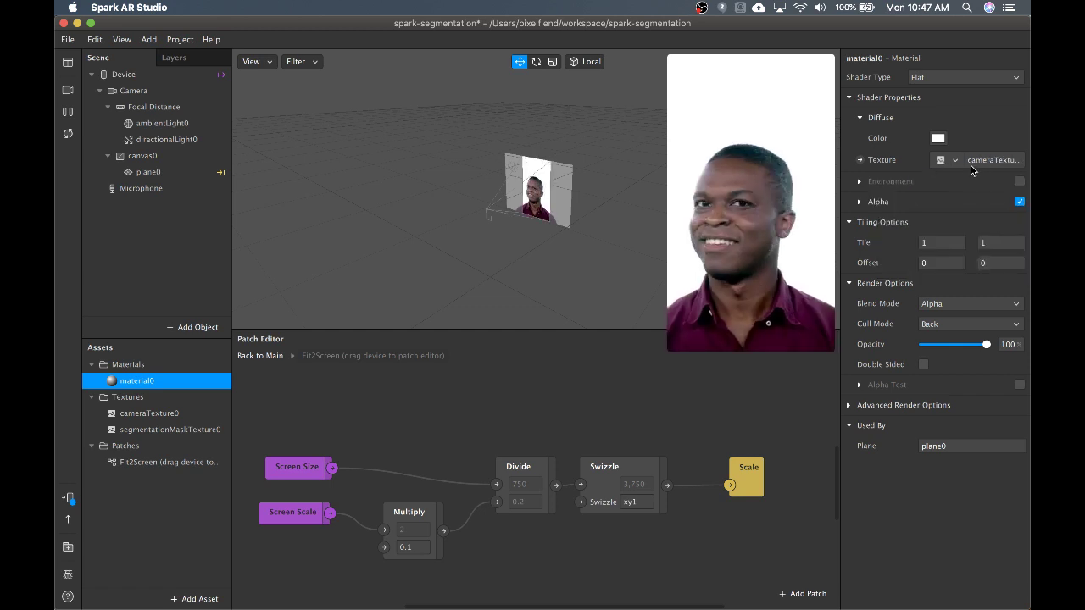
Set material0's Alpha texture to segmentationMaskTexture0 so the person appears cut out
mouse_move(763, 304)
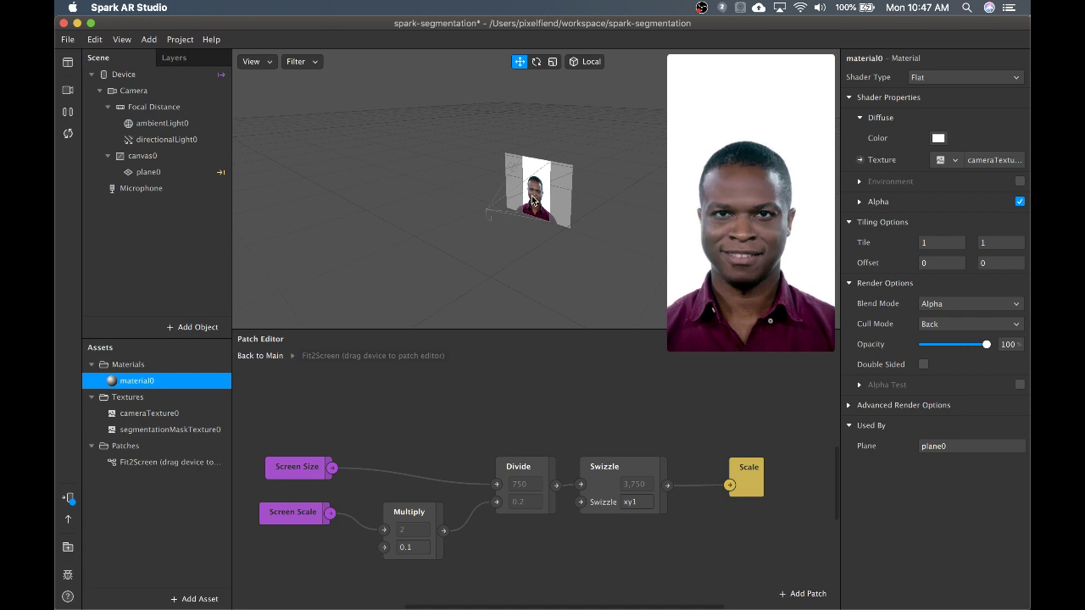
scroll(542, 193, "up", 5)
scroll(533, 200, "up", 5)
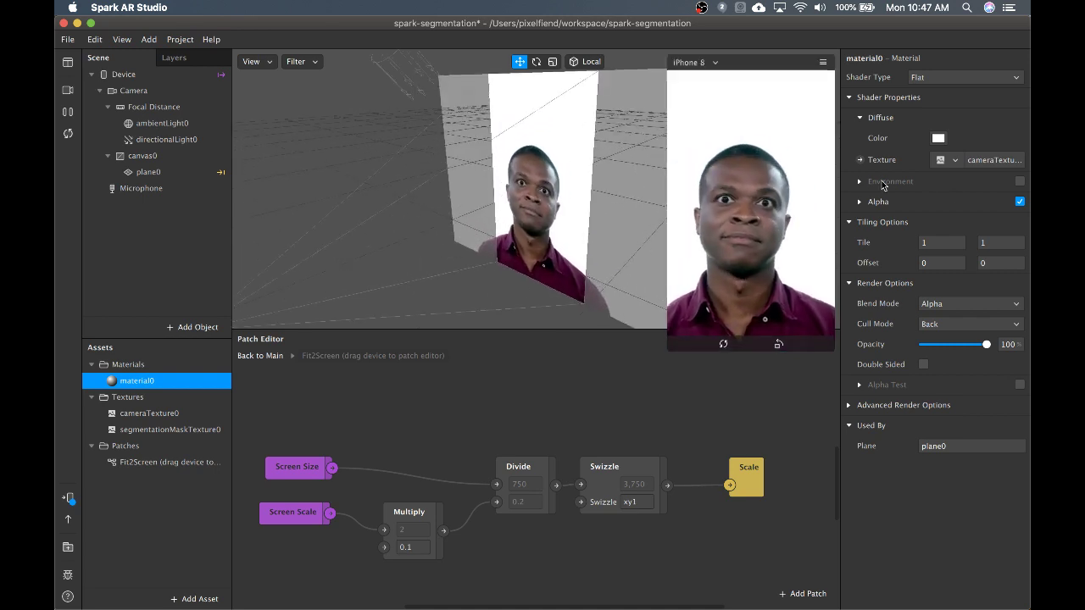
left_click(859, 201)
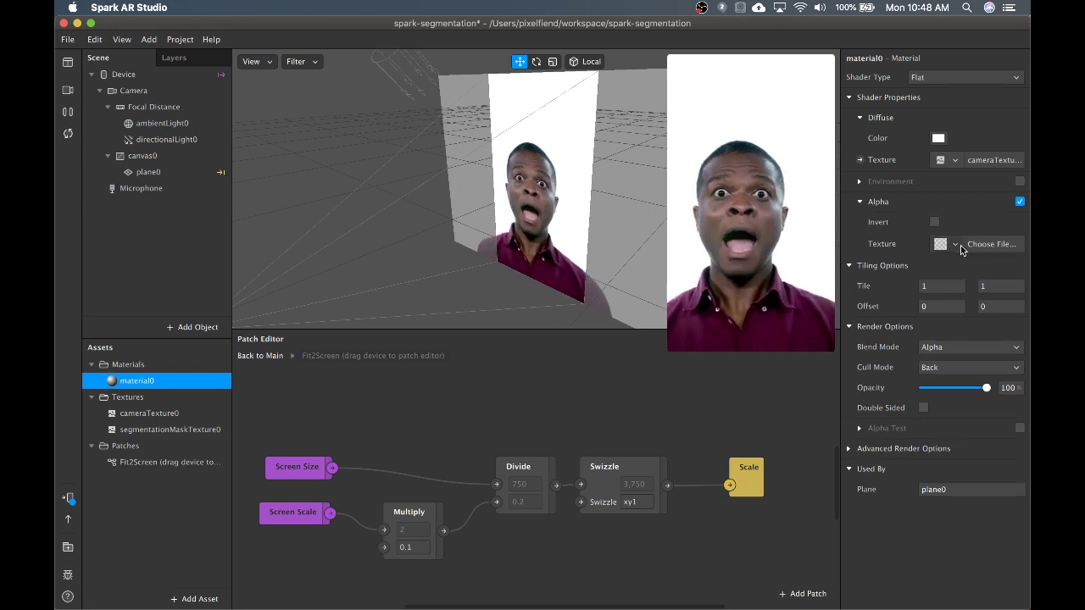
left_click(983, 244)
left_click(958, 285)
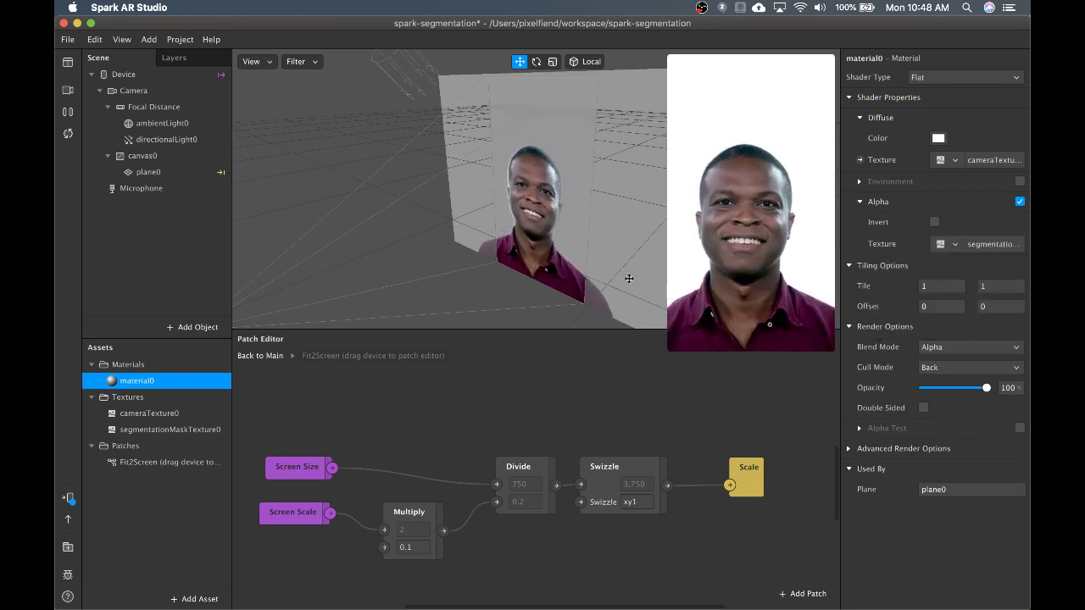
Try moving plane0 toward the camera along depth, then undo the move
left_click(568, 175)
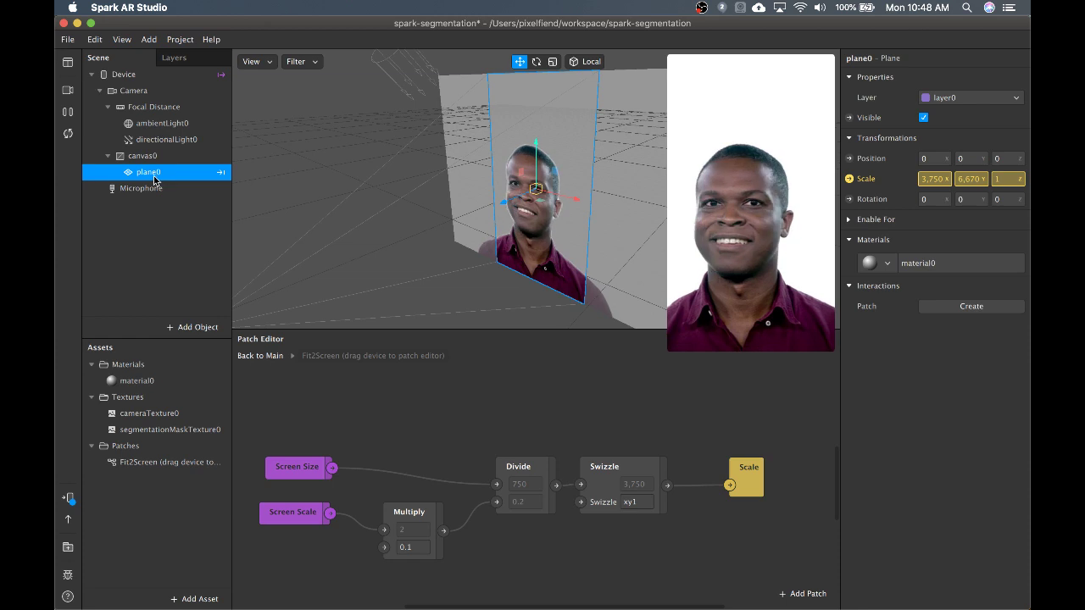
left_click_drag(502, 206, 324, 273)
key("super+z")
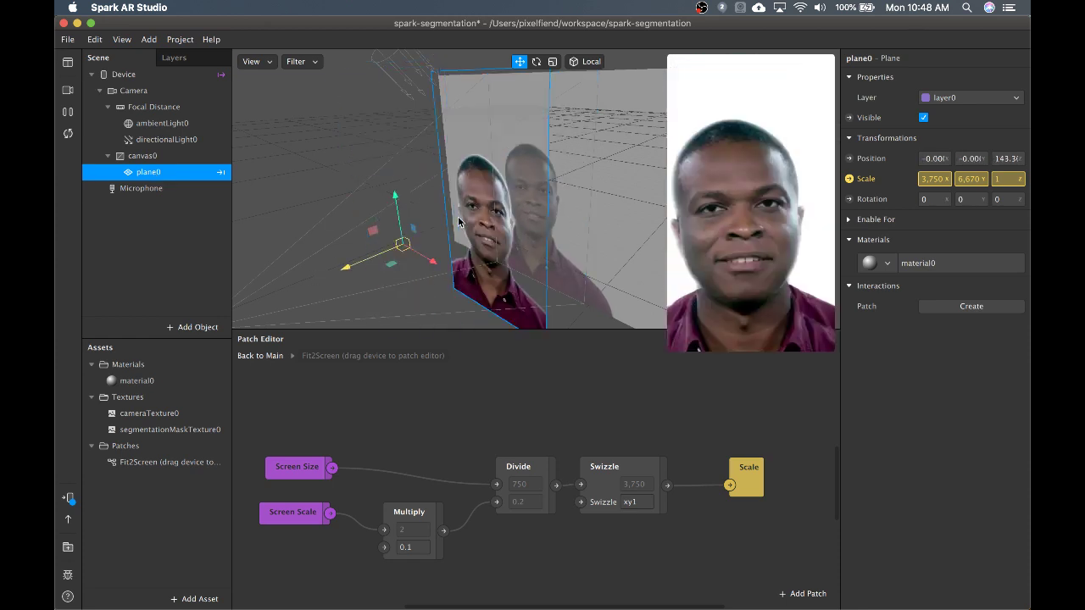
left_click(108, 268)
left_click(149, 172)
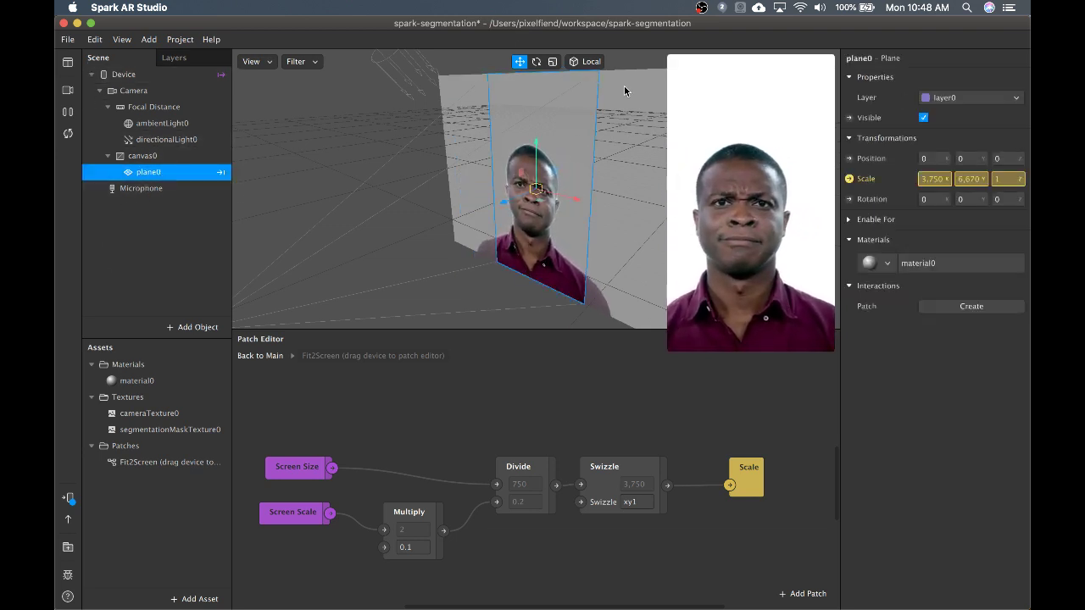
In material0's properties, try the Subtract and Multiply blend modes
left_click(916, 264)
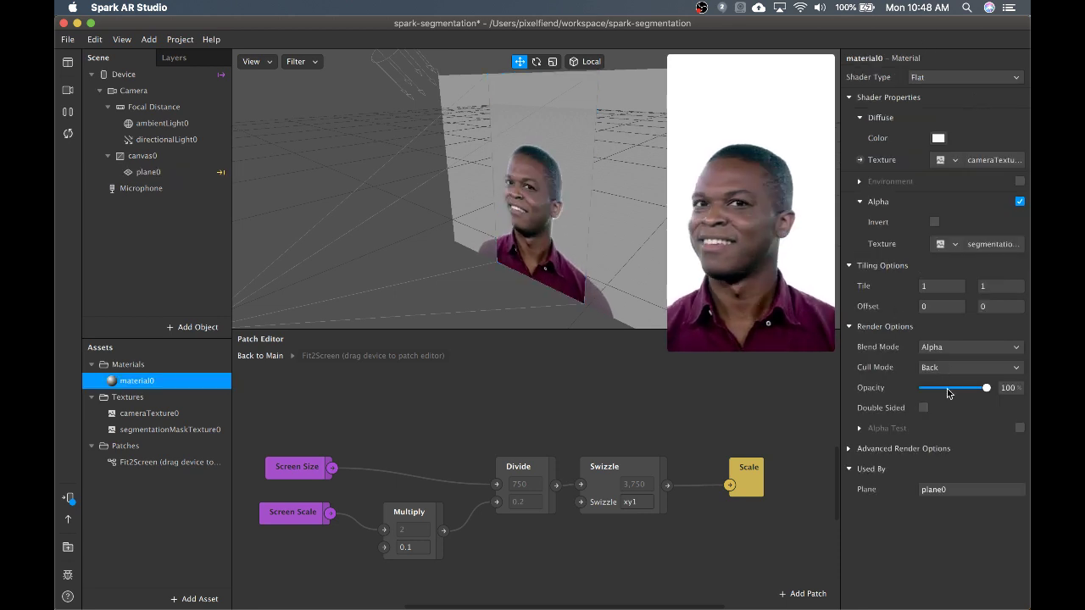
left_click(966, 346)
left_click(954, 377)
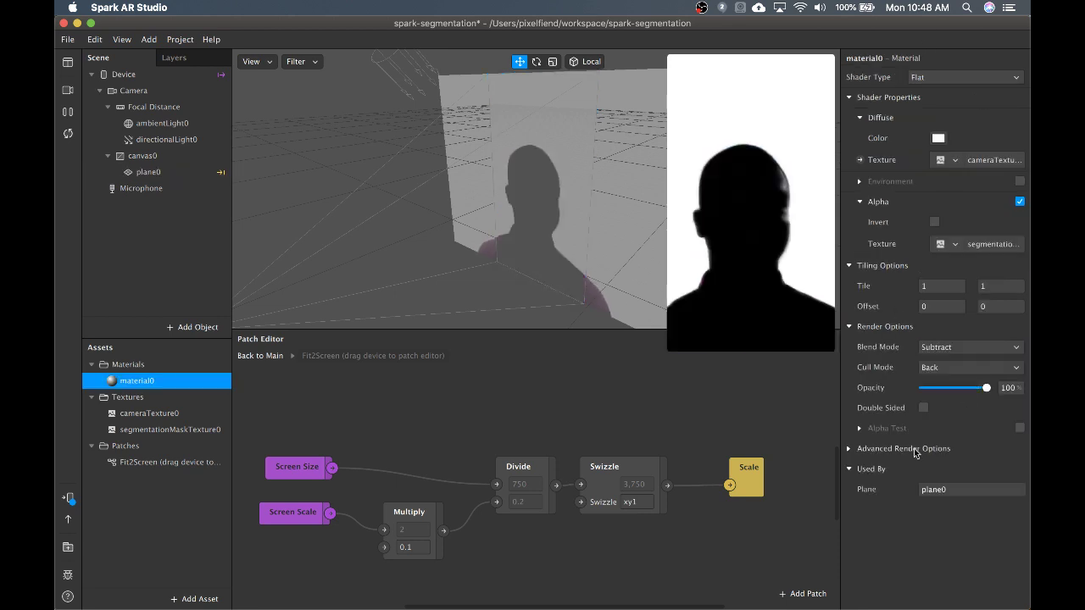
left_click(960, 356)
left_click(972, 388)
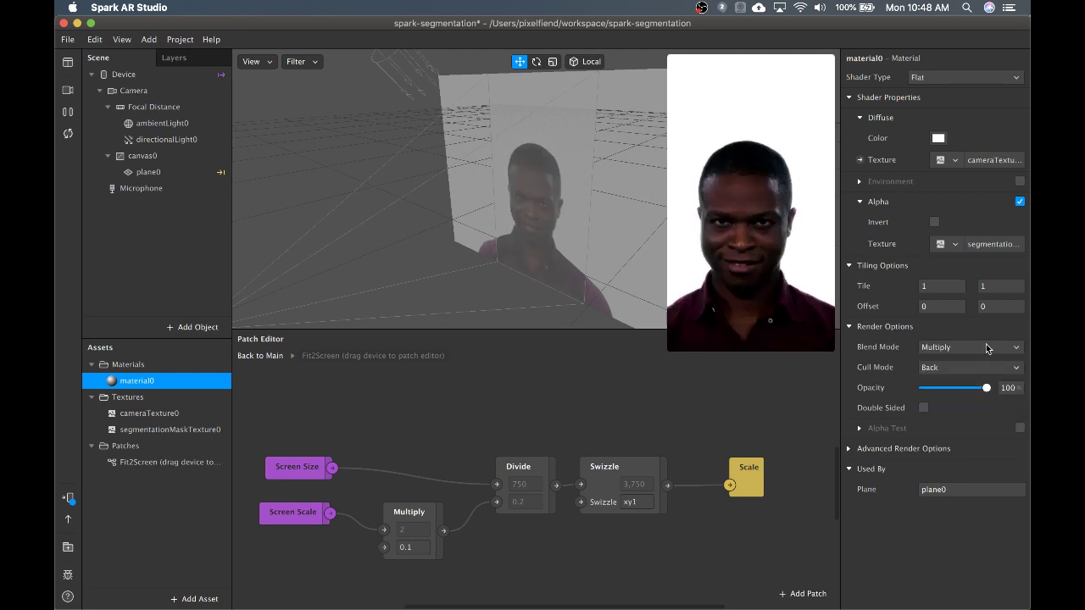
left_click(985, 347)
left_click(976, 390)
Try the Screen and Add blend modes on material0, then restore Alpha
left_click(963, 350)
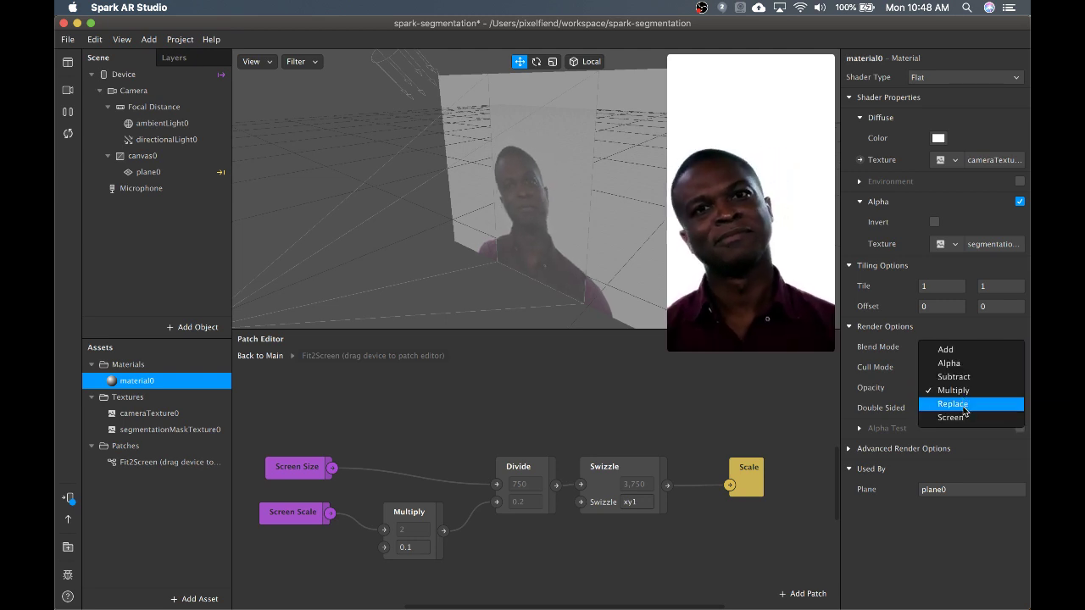
left_click(964, 416)
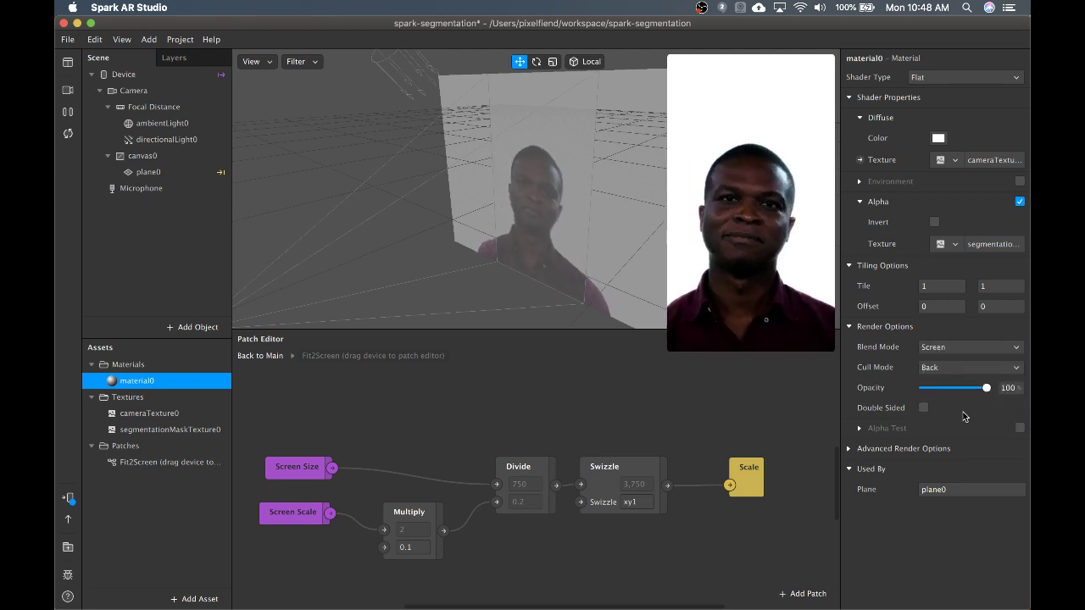
left_click(955, 351)
left_click(969, 342)
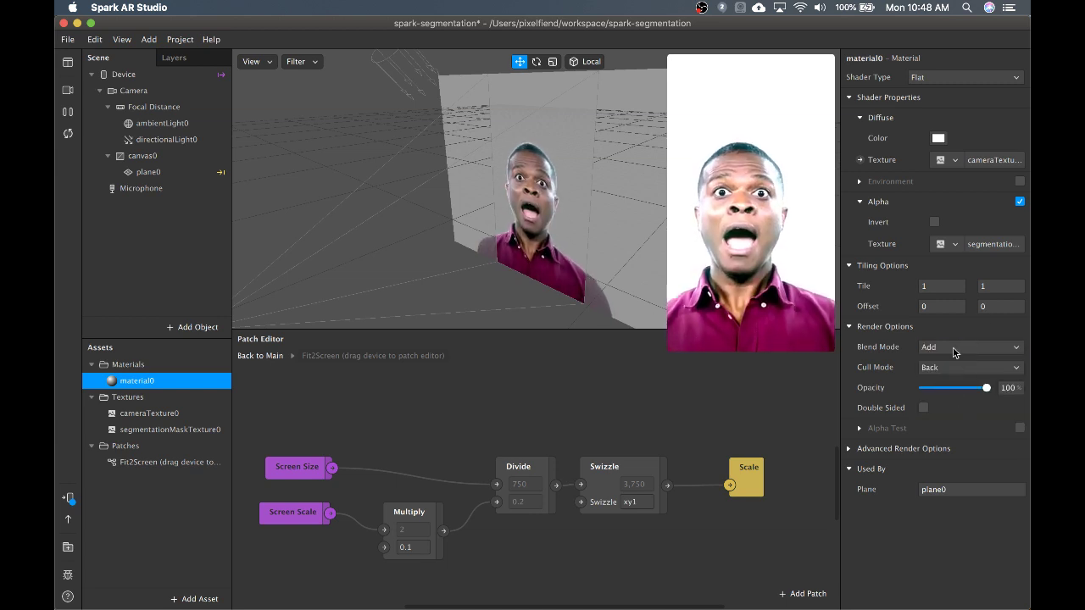
left_click(954, 351)
left_click(949, 363)
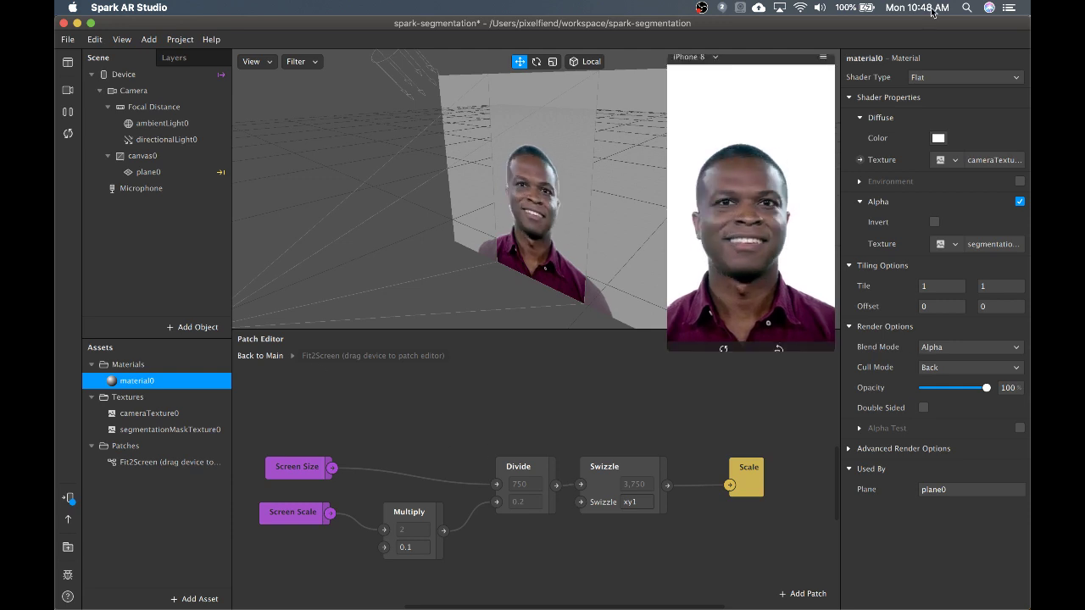
Create material0's Diffuse Texture patch and add cameraTexture0 as a patch beside it
left_click(859, 160)
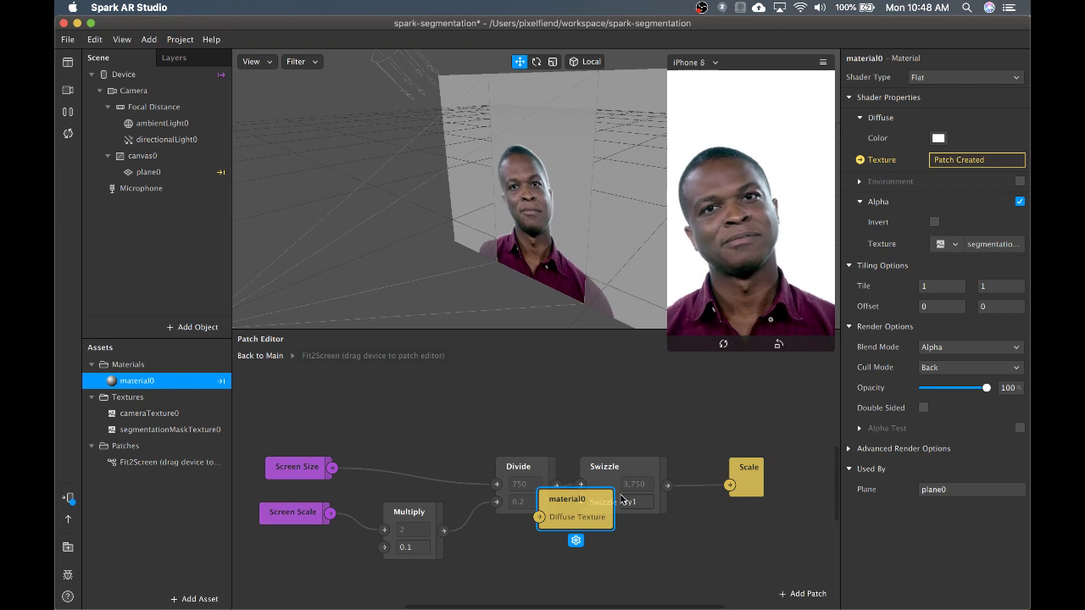
left_click_drag(593, 493, 776, 369)
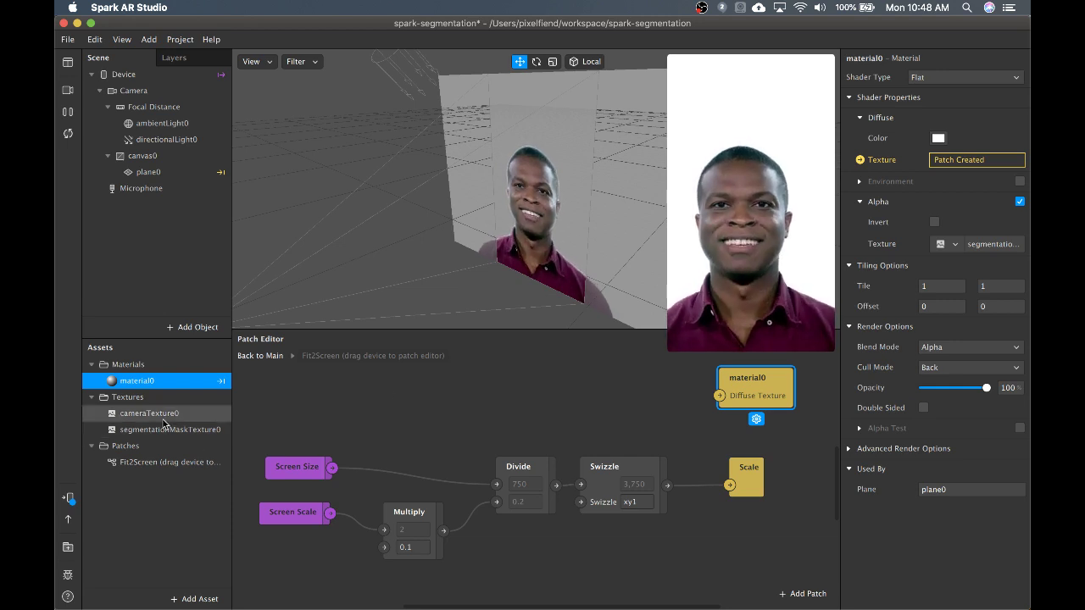
left_click_drag(150, 413, 720, 397)
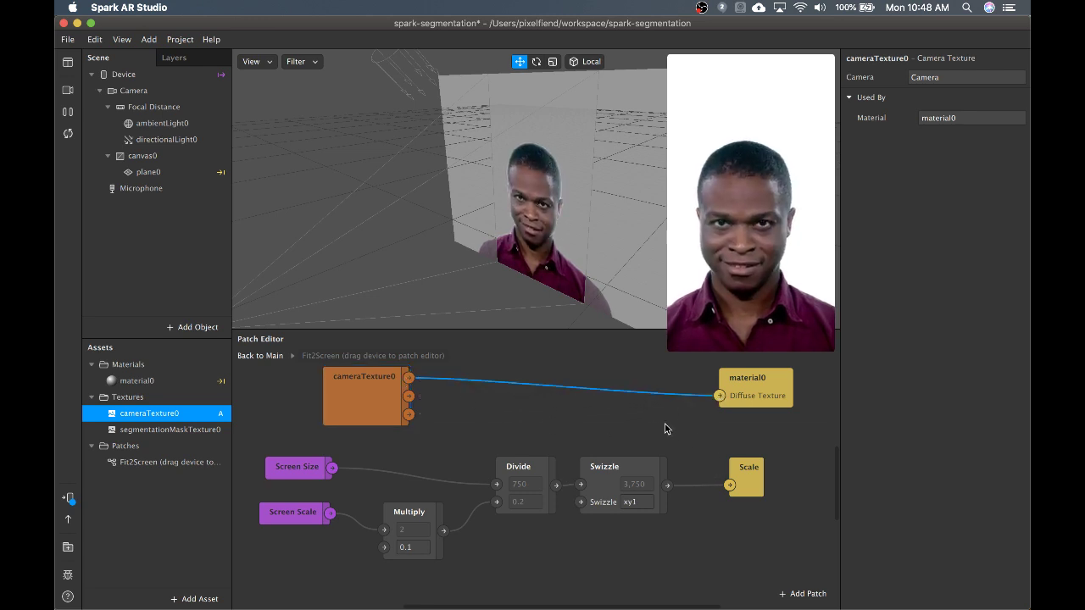
scroll(567, 388, "up", 5)
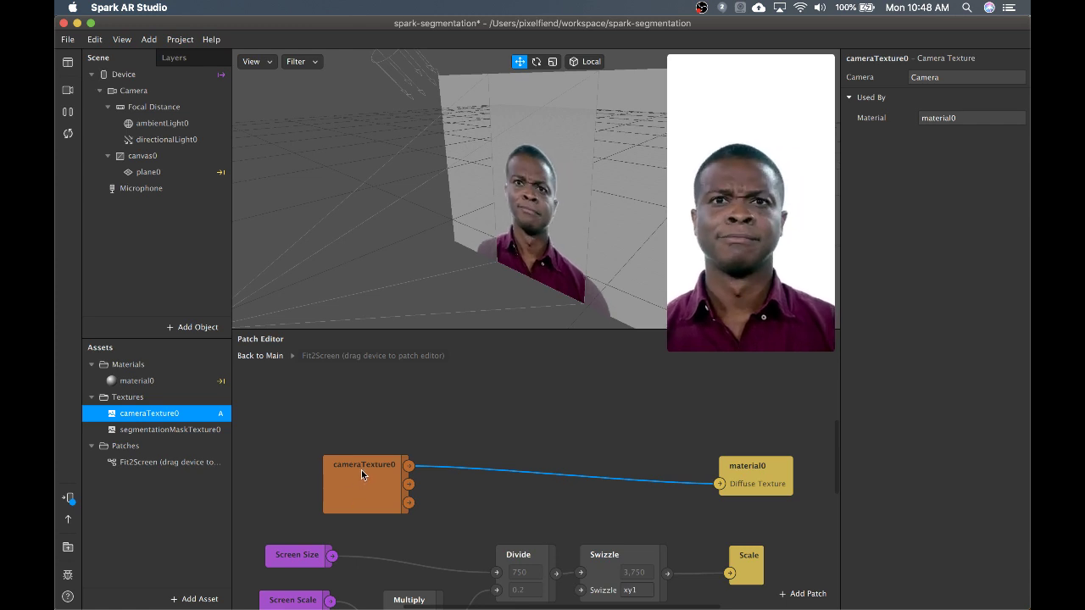
left_click_drag(363, 472, 322, 446)
left_click(501, 491)
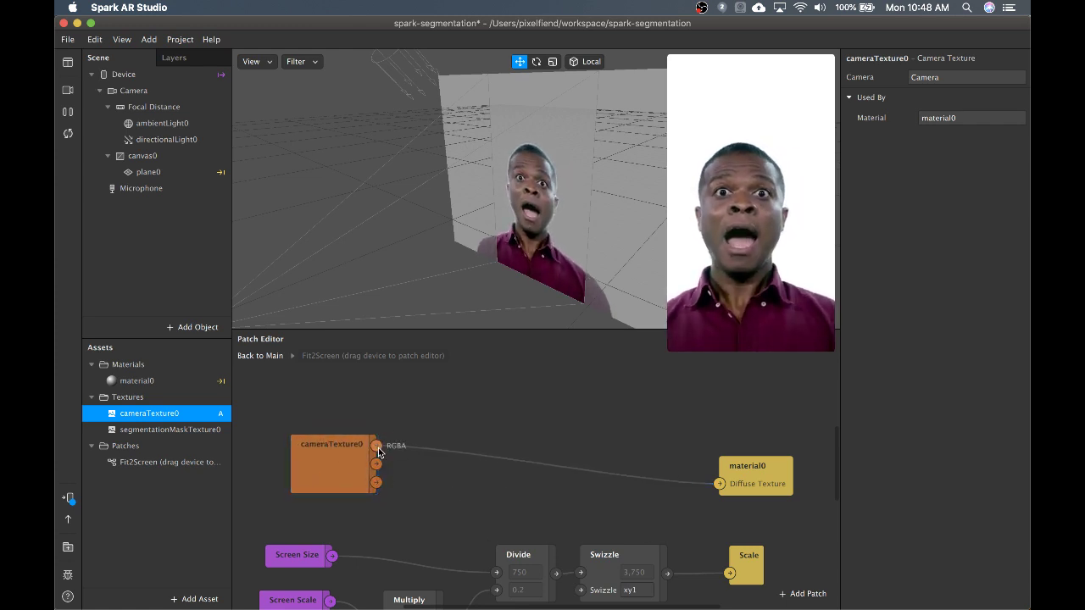
Insert a Swizzle patch from the patch search and place it beside cameraTexture0
right_click(517, 458)
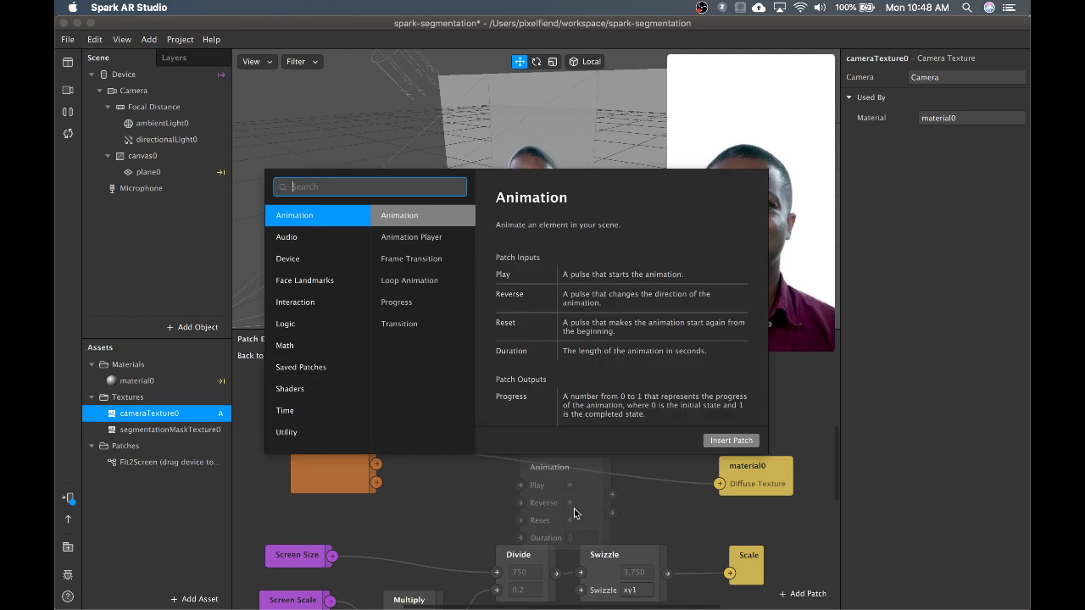
type("swizzle")
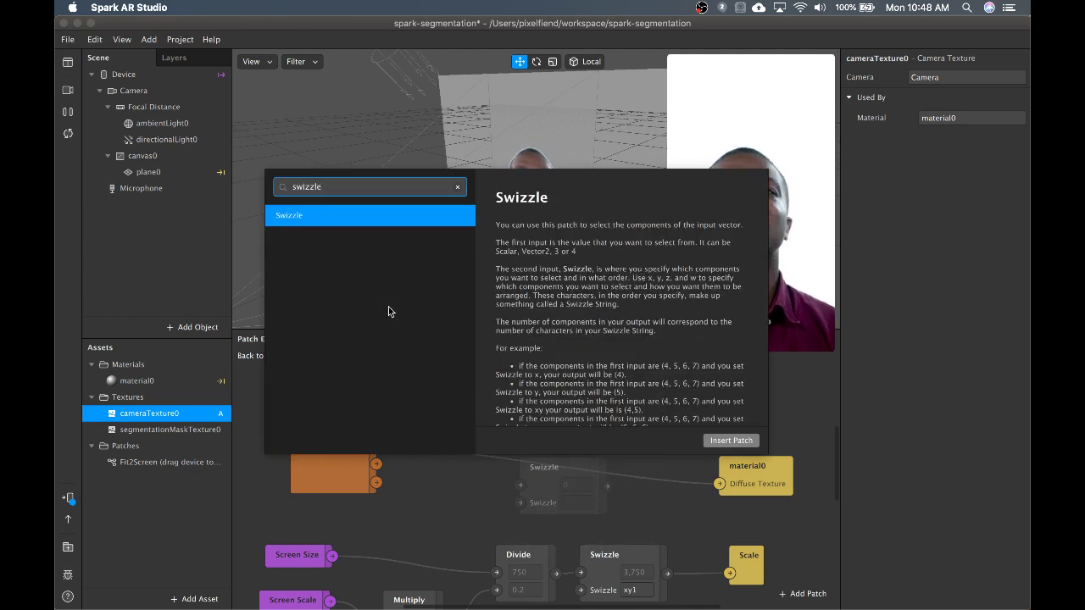
key("Return")
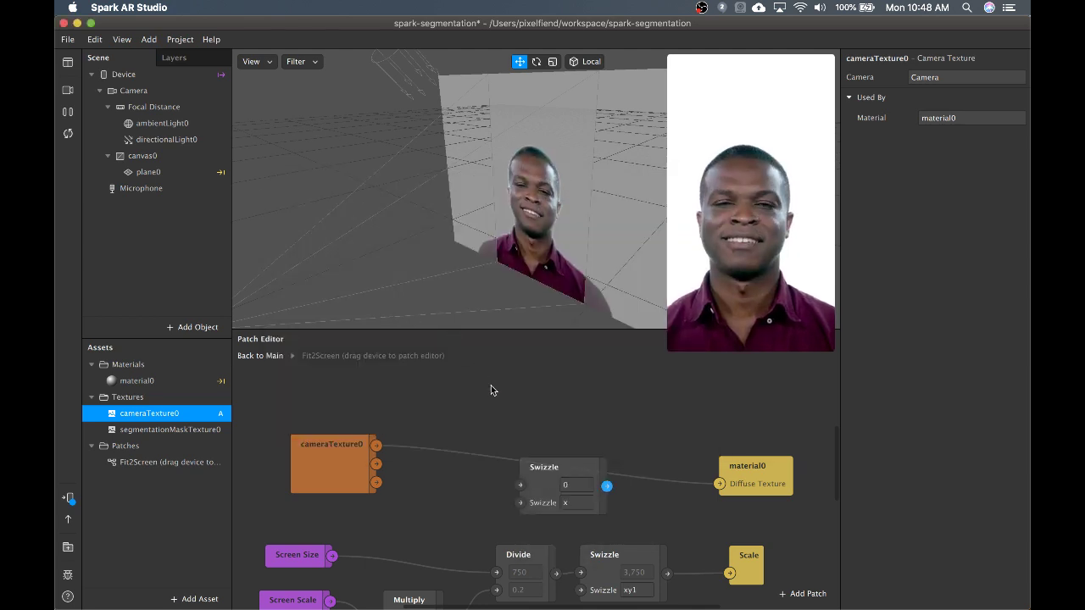
left_click_drag(554, 468, 494, 434)
Set the Swizzle value to xxx1 and connect cameraTexture0's RGBA output into it
left_click(523, 467)
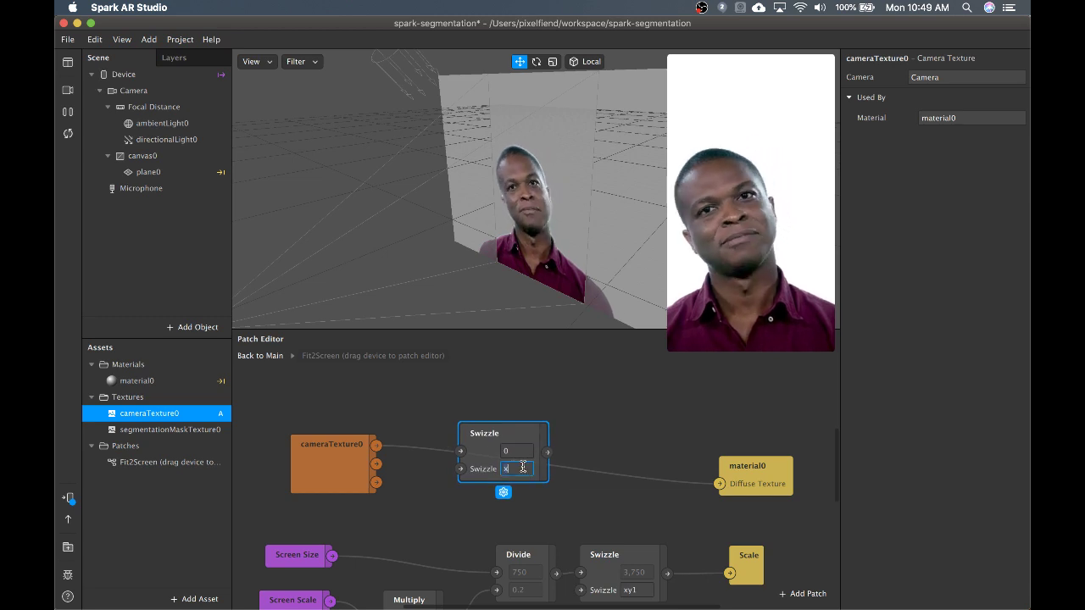
type("xxx")
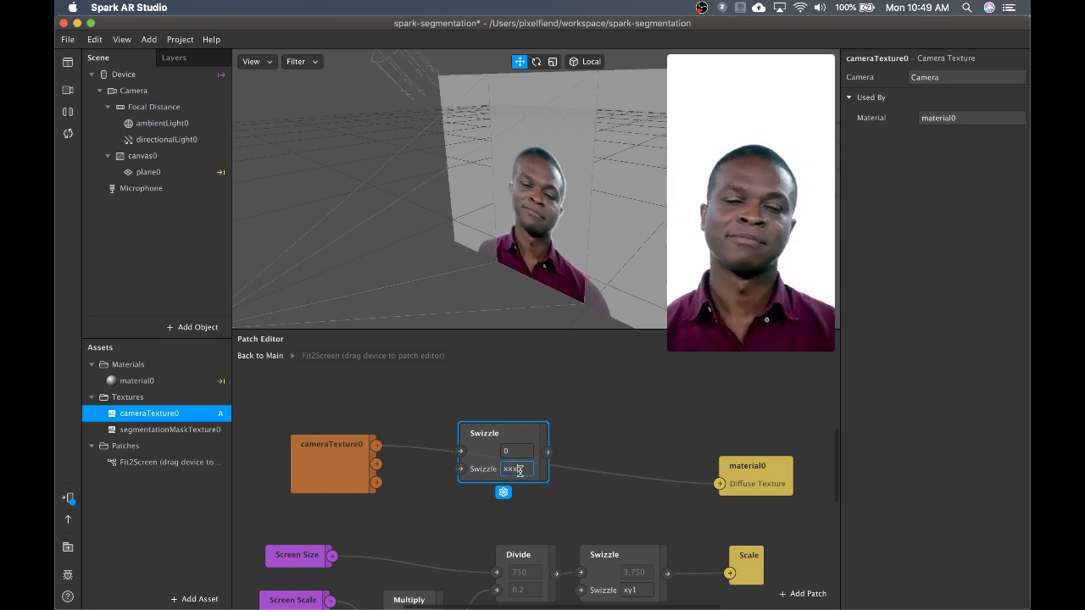
left_click_drag(519, 471, 499, 475)
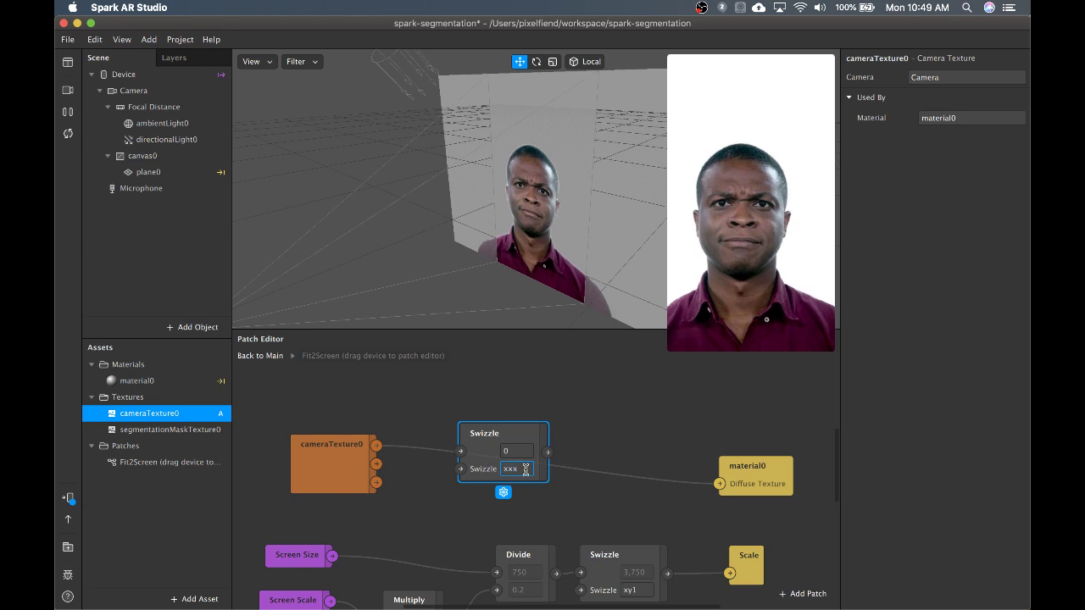
left_click(486, 438)
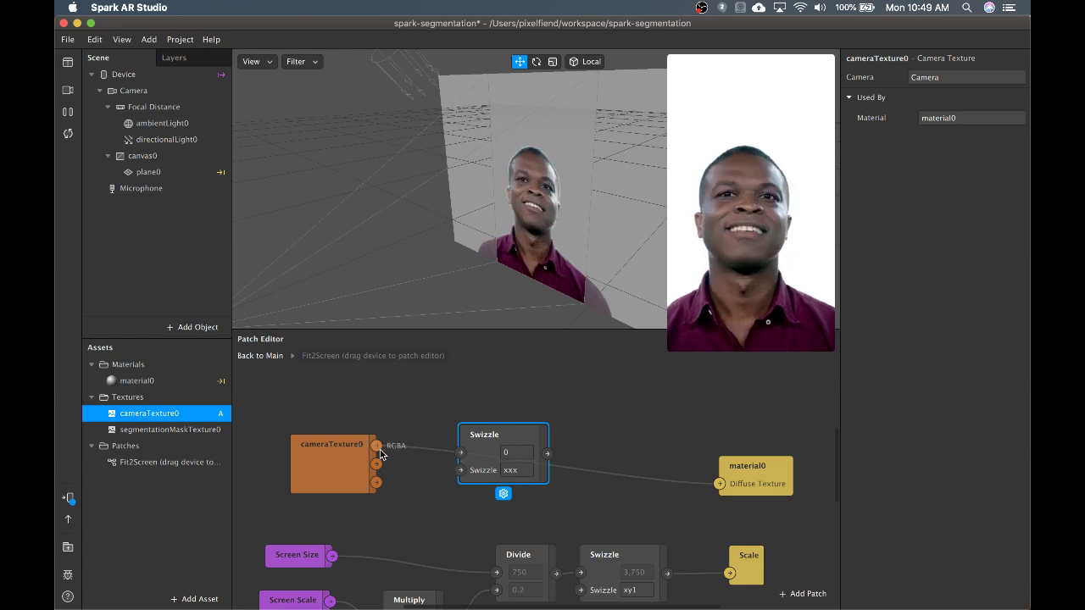
left_click(511, 472)
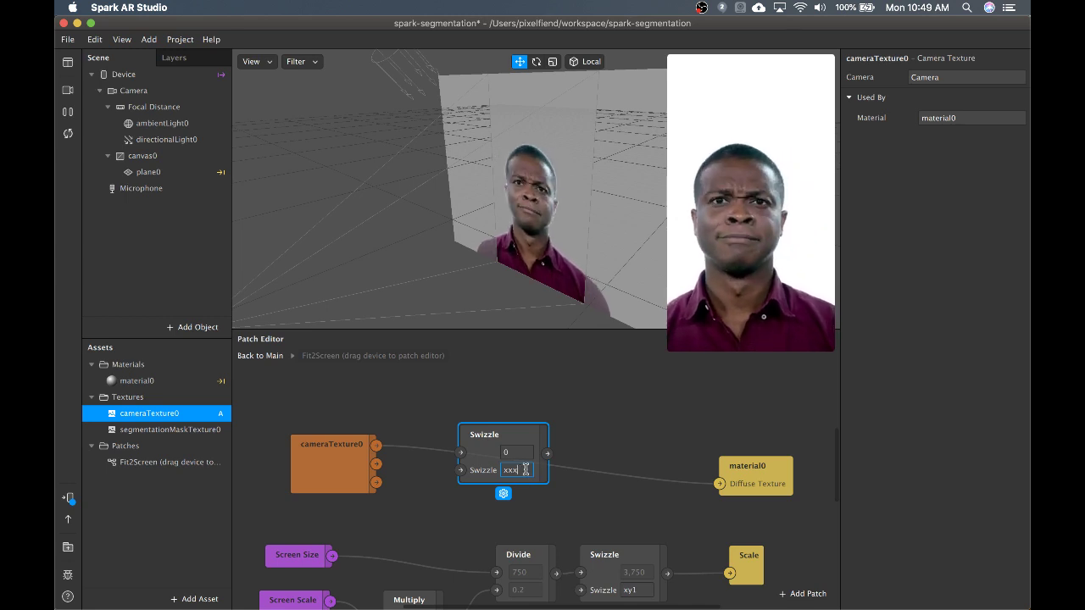
type("1")
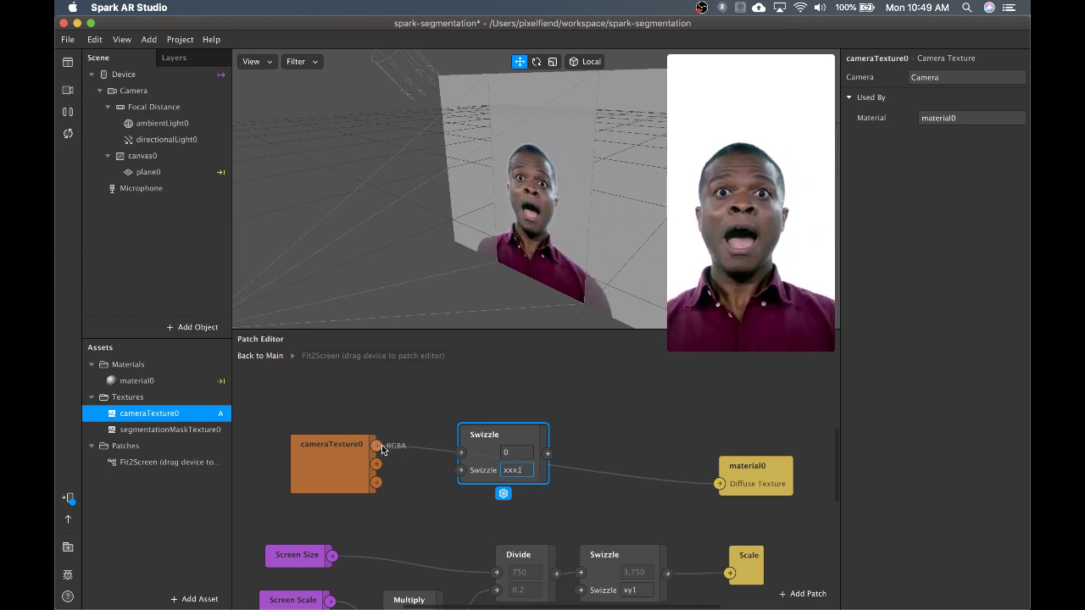
left_click_drag(376, 446, 459, 457)
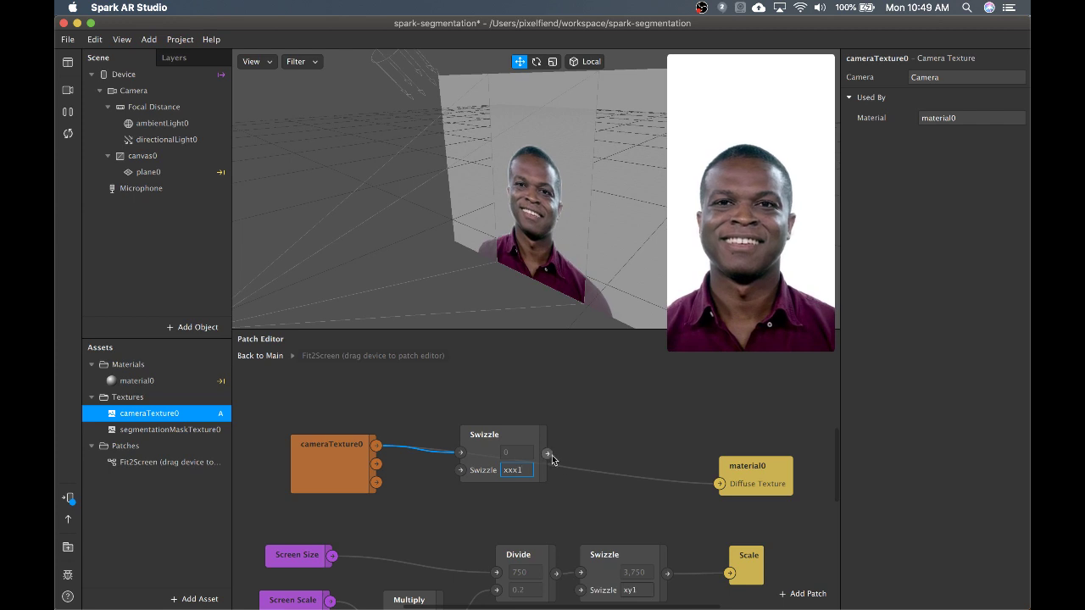
Try linking Swizzle to Diffuse Texture, realign the patches, then wire cameraTexture0 directly to Diffuse Texture
left_click_drag(548, 453, 718, 485)
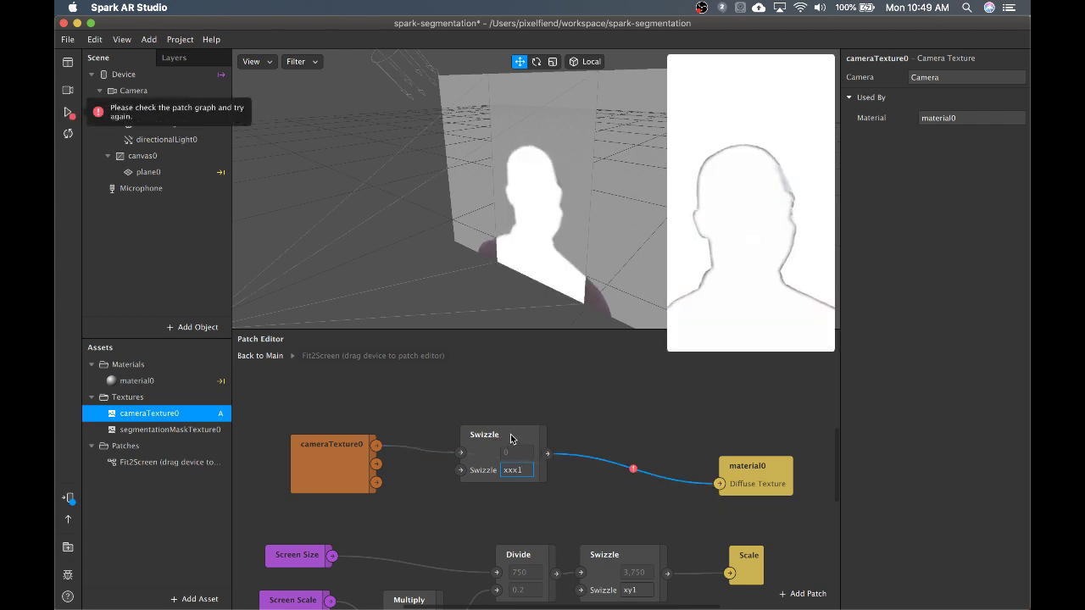
left_click_drag(339, 451, 338, 437)
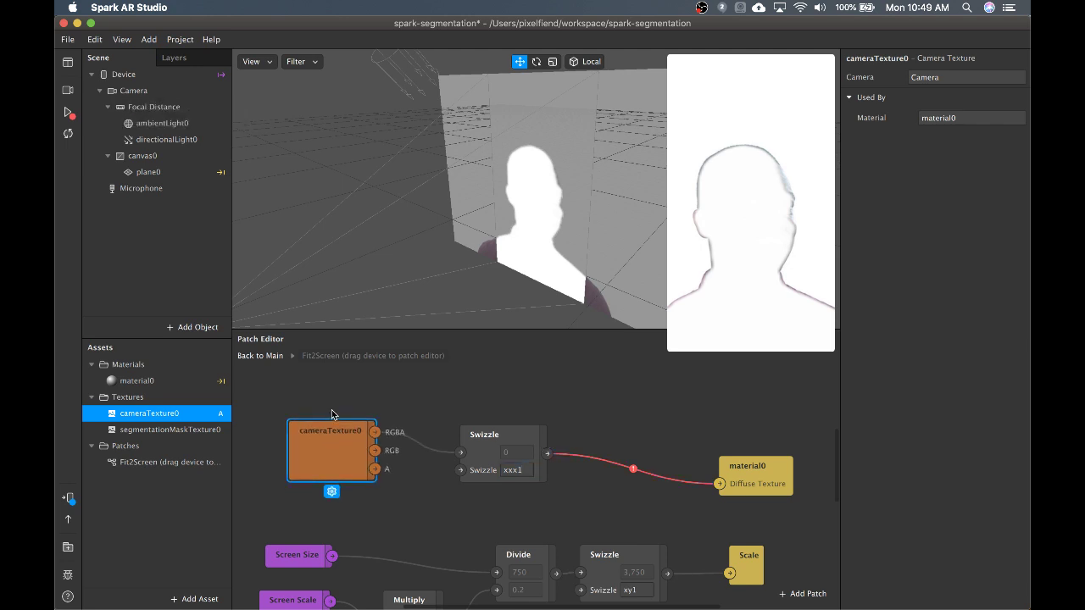
left_click_drag(512, 449, 493, 444)
mouse_move(624, 468)
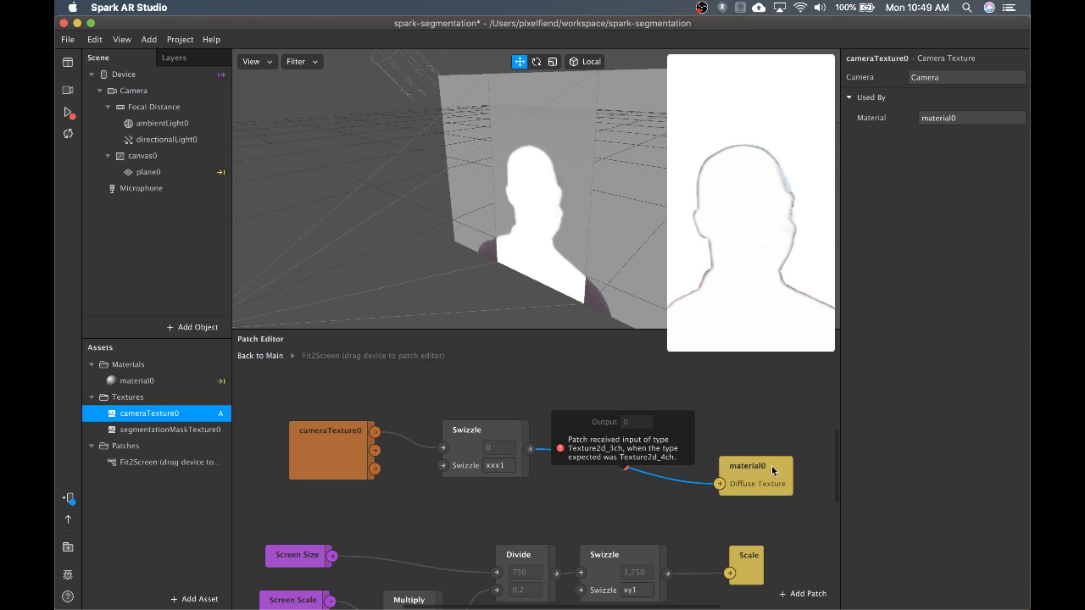
left_click_drag(772, 470, 711, 432)
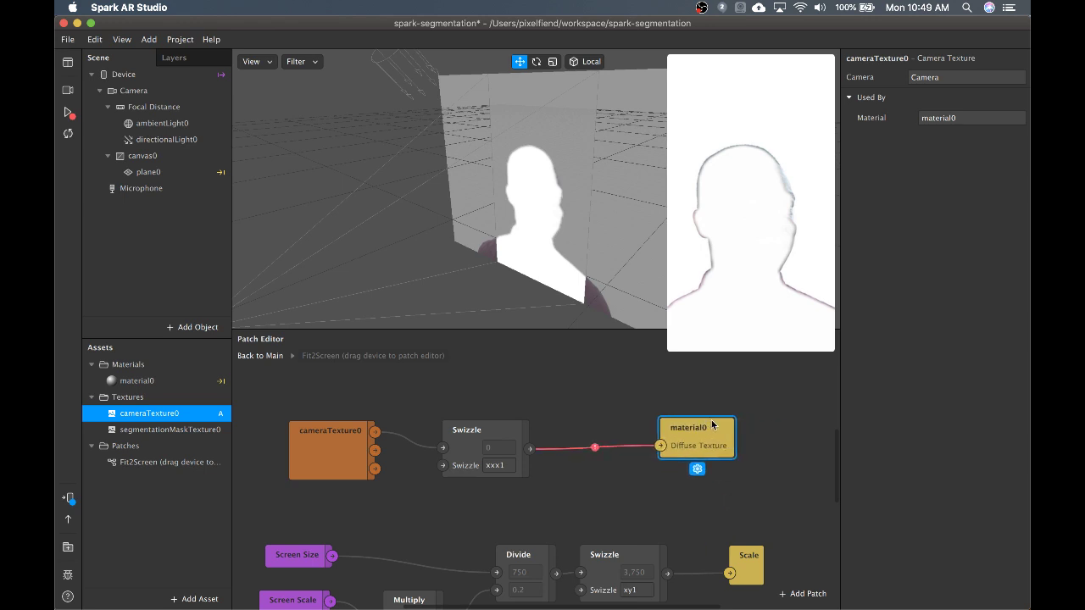
left_click(496, 466)
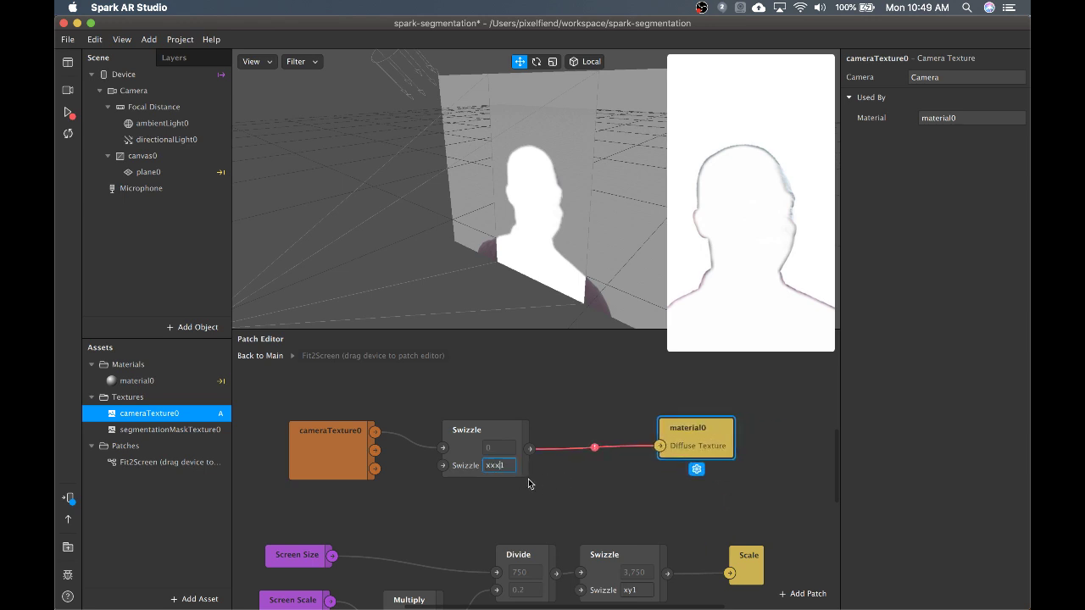
left_click_drag(375, 432, 441, 448)
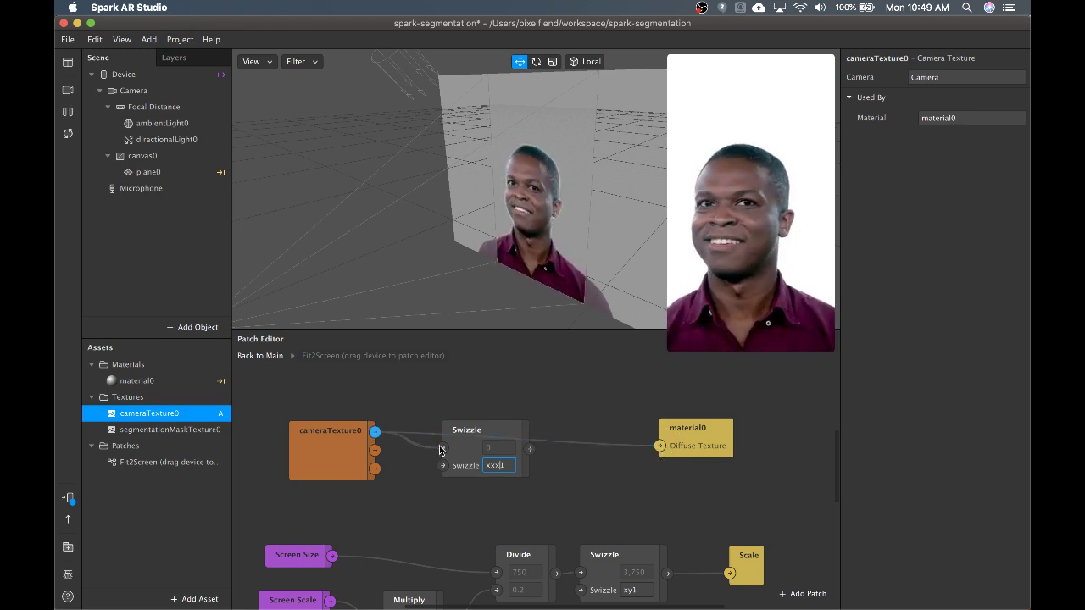
Route the Swizzle output into Diffuse Texture and change its swizzle value to yzx1
left_click_drag(530, 449, 661, 445)
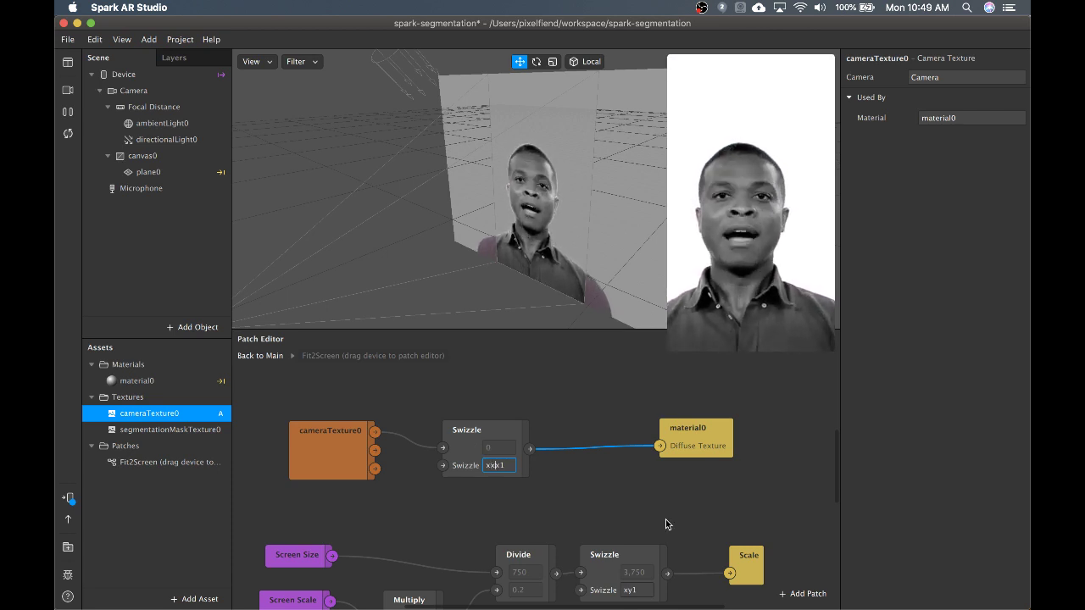
key("BackSpace")
key("BackSpace")
key("BackSpace")
type("yz")
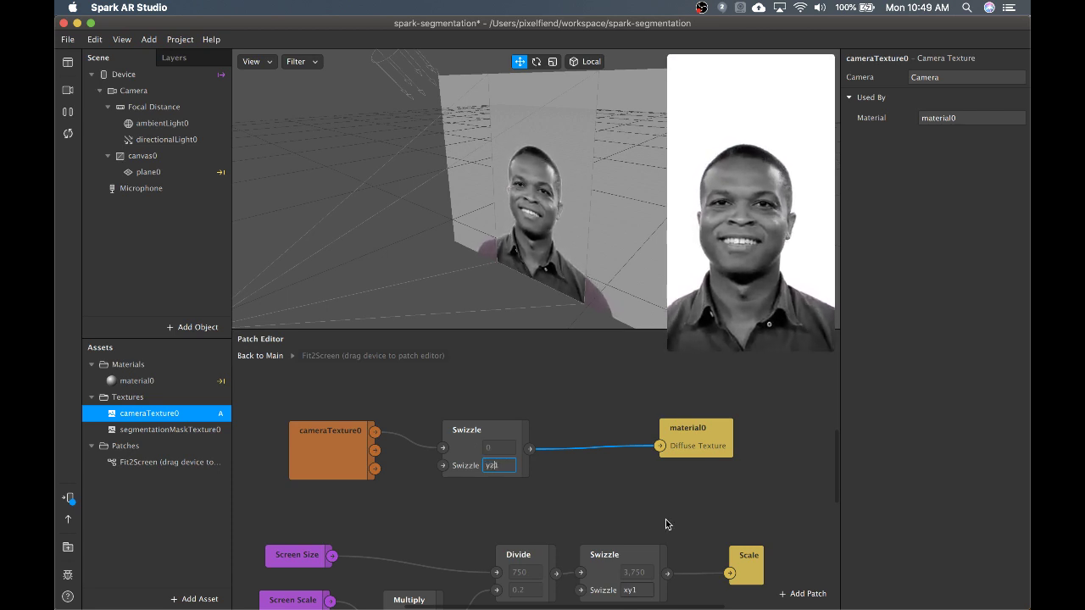
type("x")
key("Return")
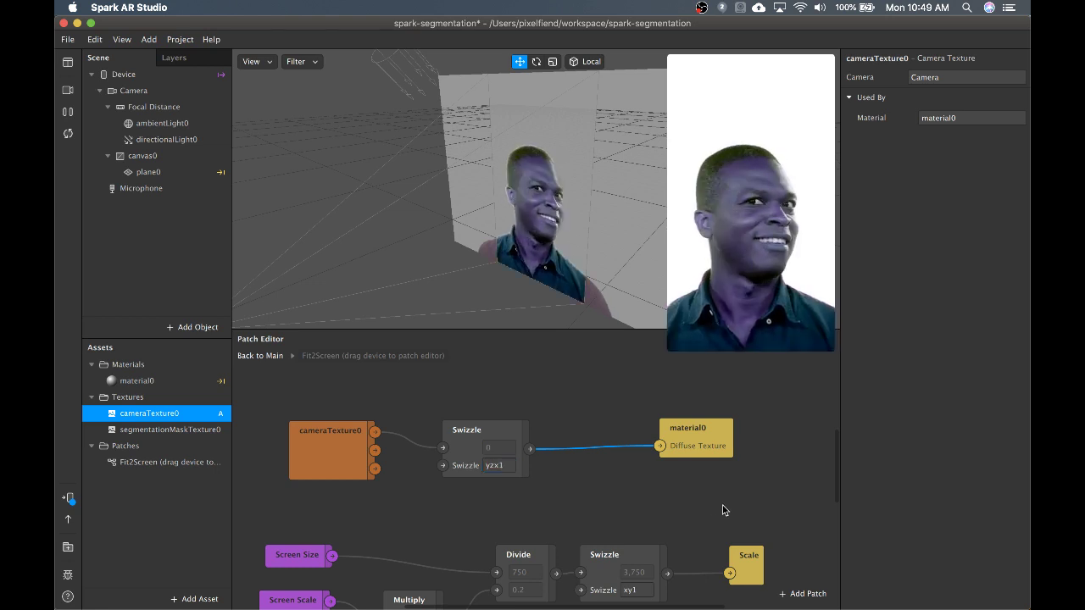
mouse_move(792, 255)
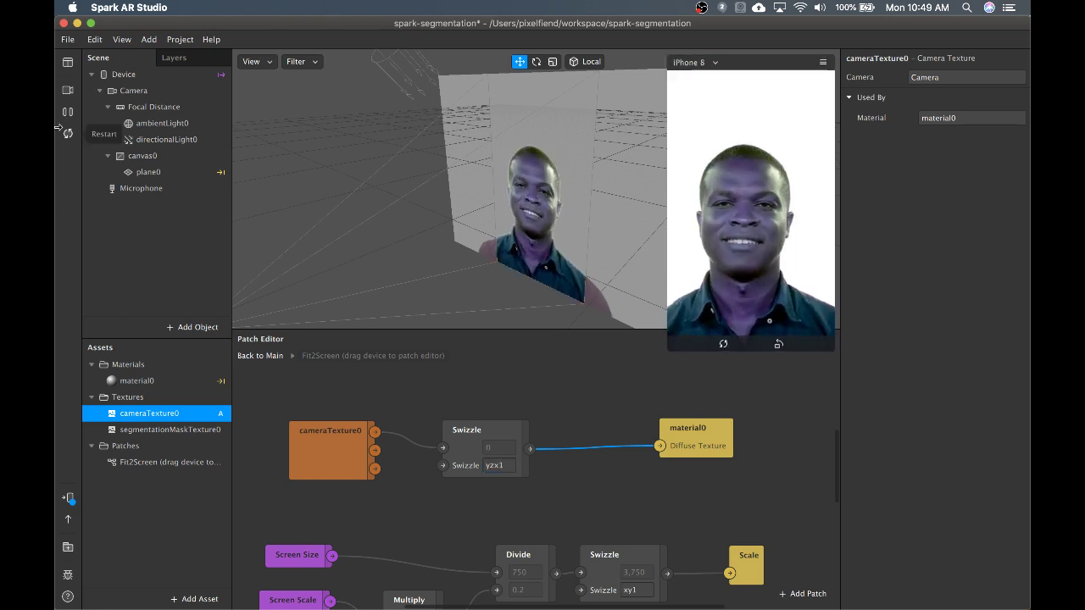
Preview through the HD Pro Webcam C920 and arrange cameraTexture0, Swizzle and material0 in a row
left_click(68, 89)
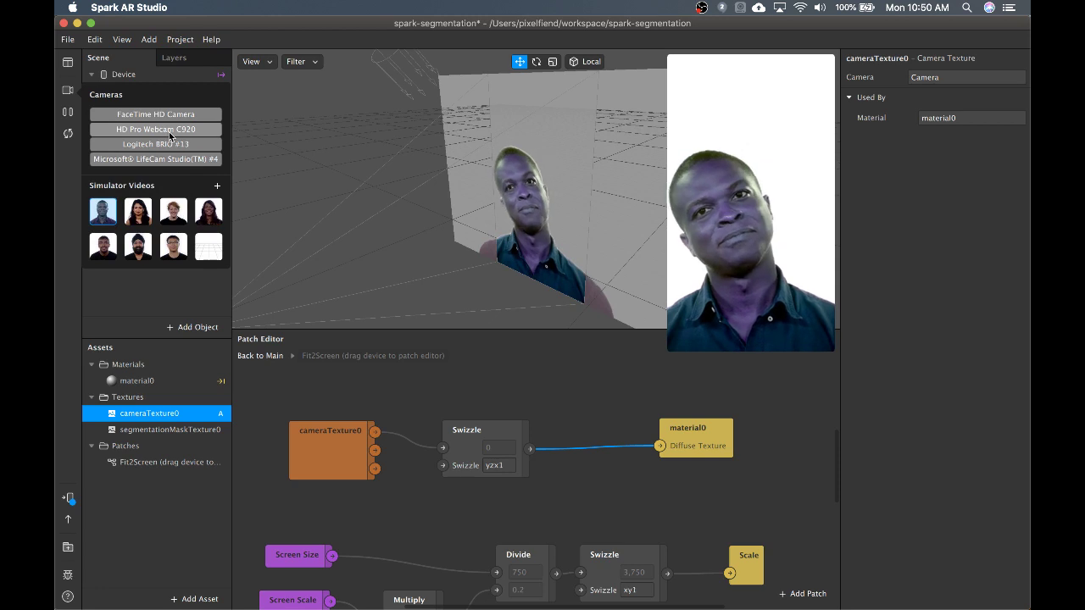
left_click(169, 136)
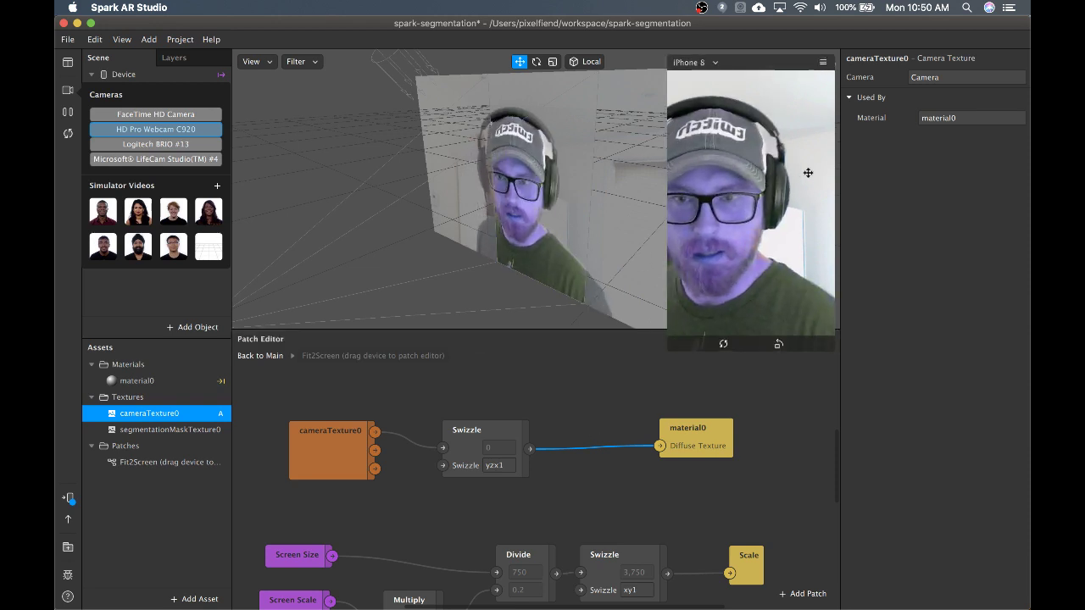
left_click_drag(503, 429, 549, 400)
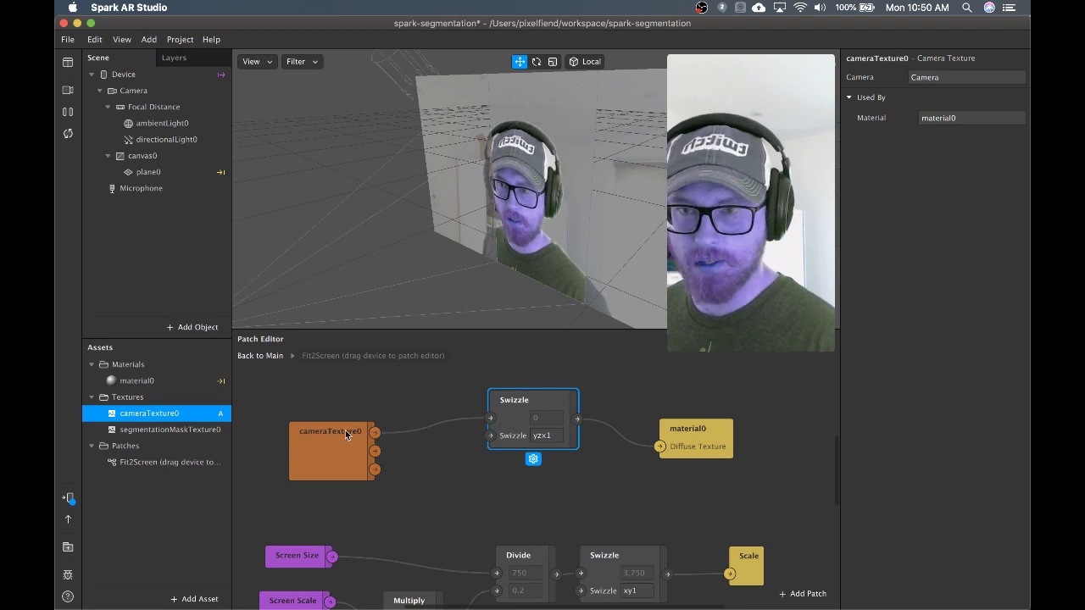
left_click_drag(345, 429, 300, 408)
left_click_drag(684, 440, 716, 435)
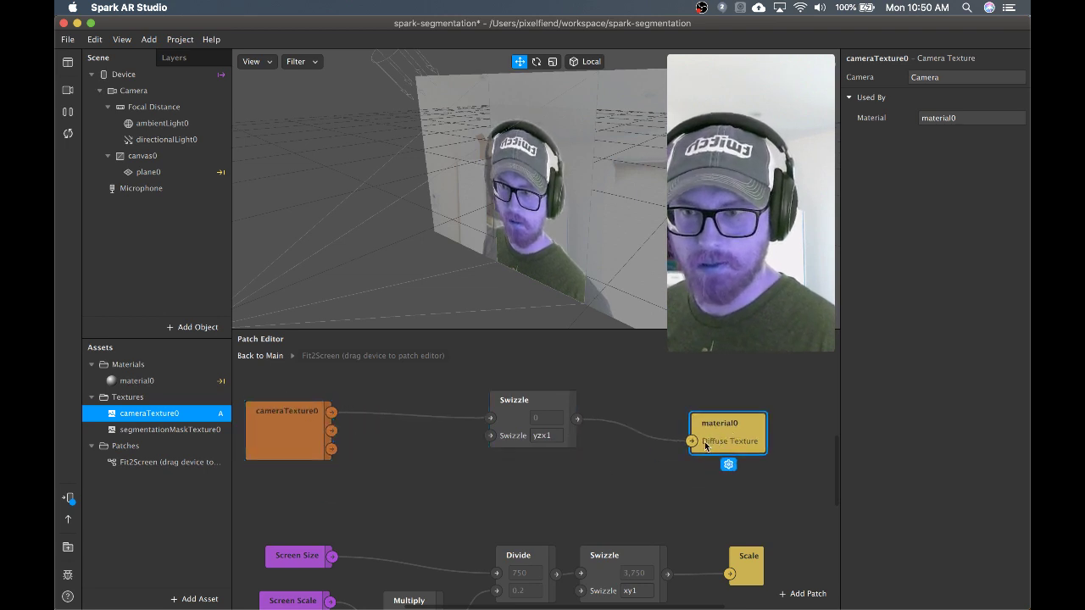
left_click(576, 474)
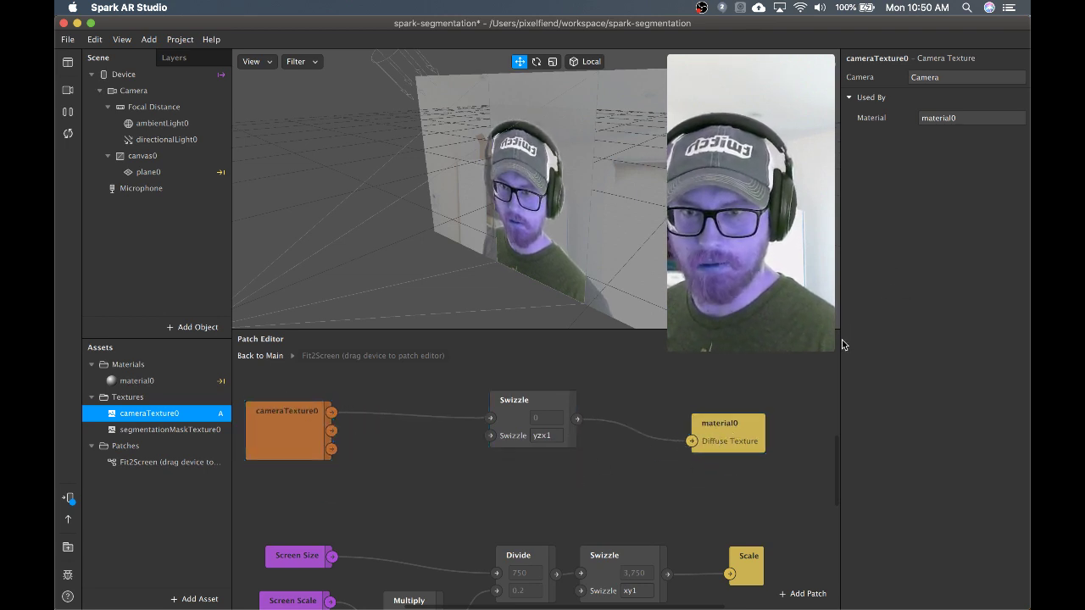
scroll(629, 426, "down", 5)
Bring up Chrome's YouTube Live Control Room for the Body Segmentation stream, then the OBS menu
mouse_move(455, 591)
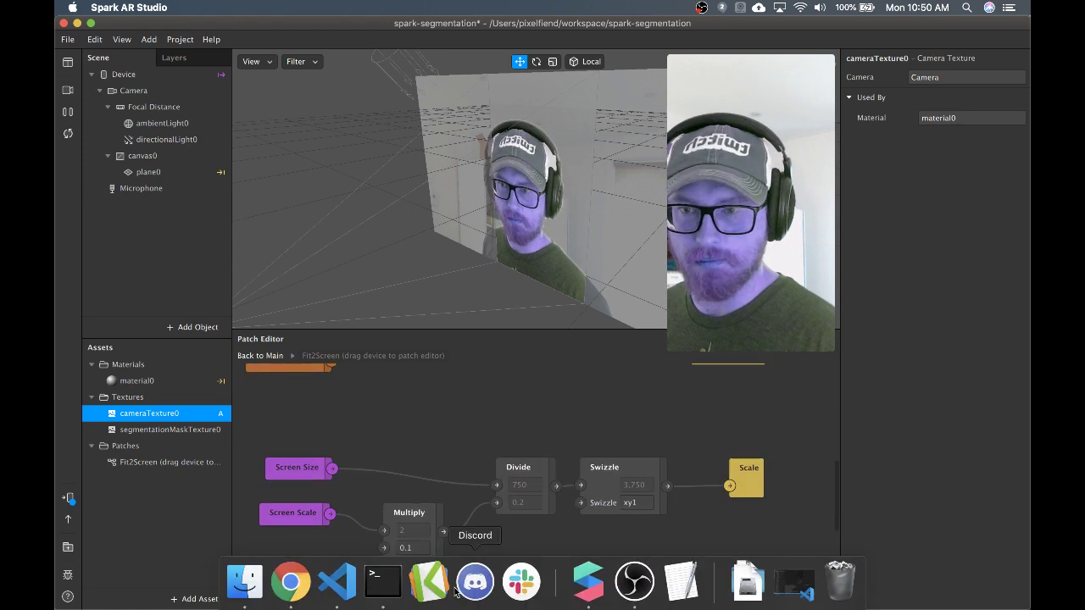
left_click(291, 581)
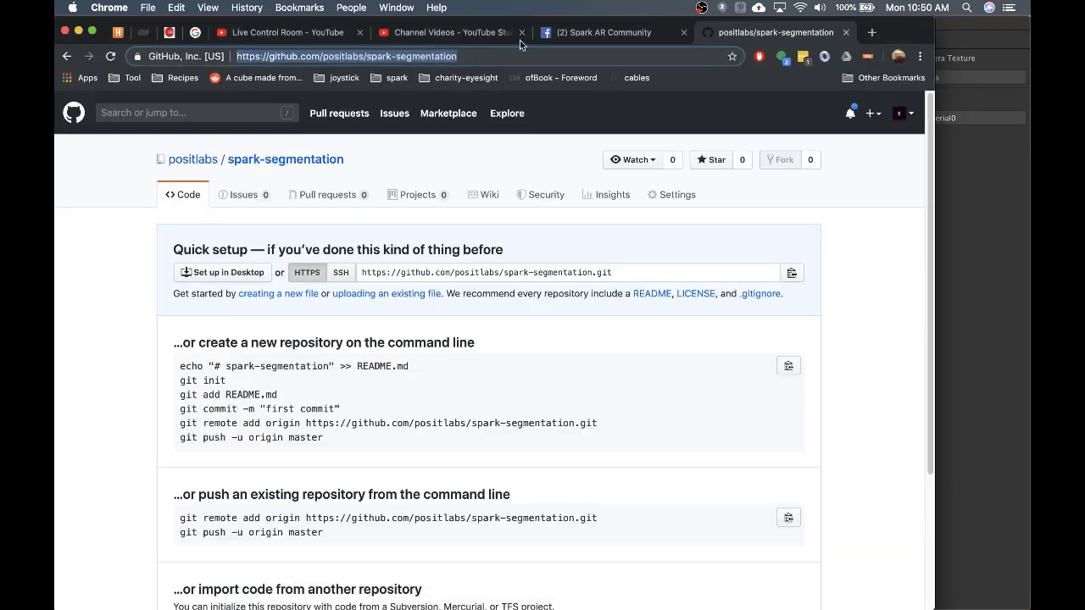
left_click(439, 32)
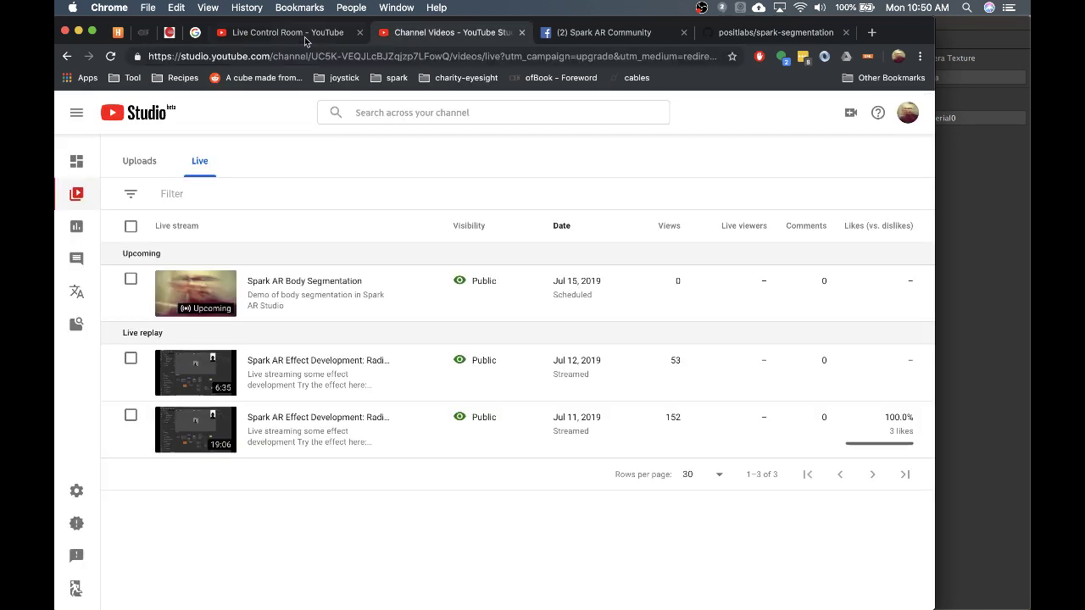
left_click(305, 34)
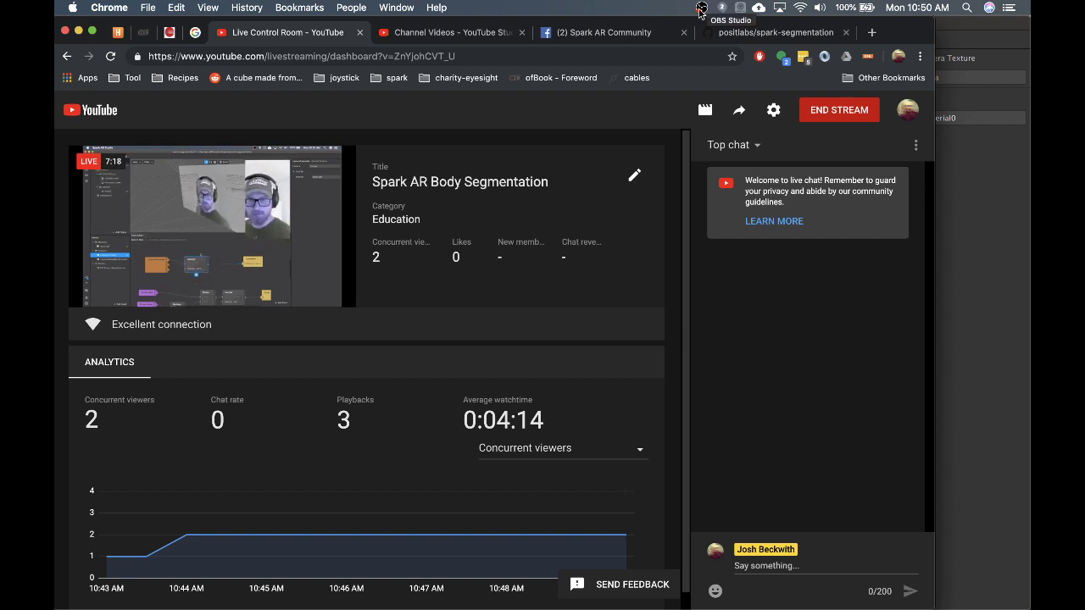
left_click(701, 8)
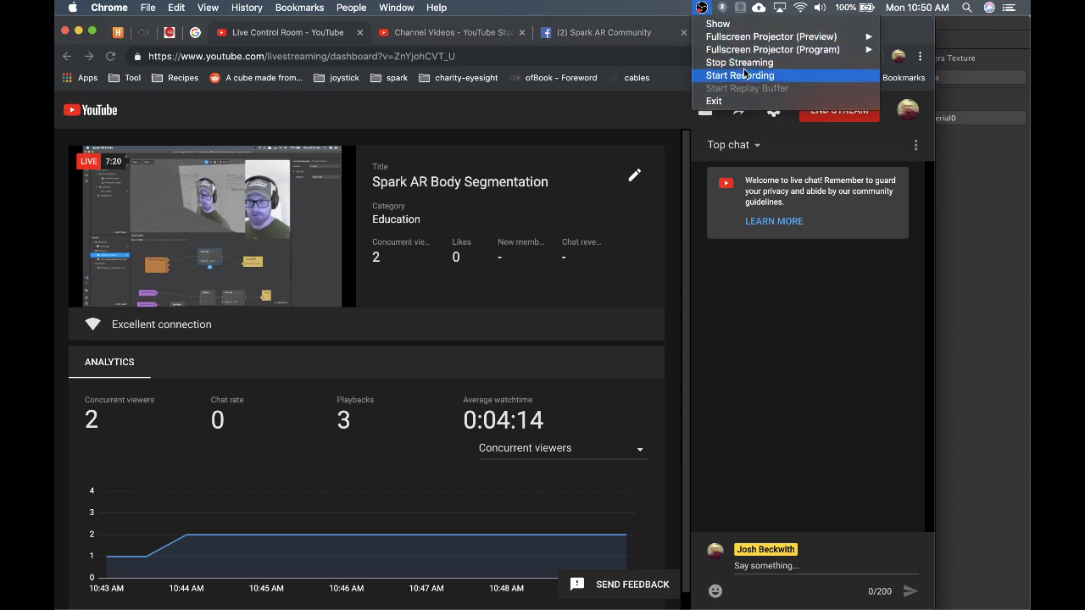